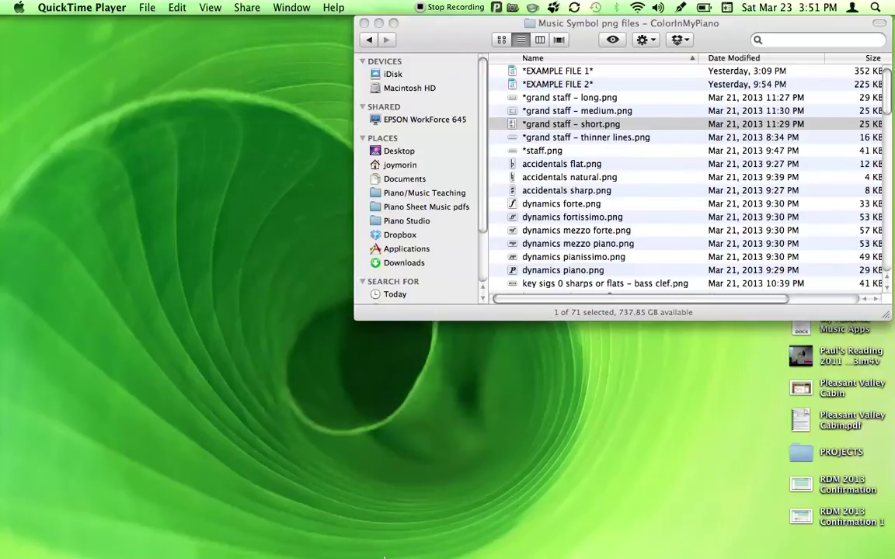
Step: Switch to Microsoft Word and close the open Music Worksheet document without saving it
mouse_move(389, 554)
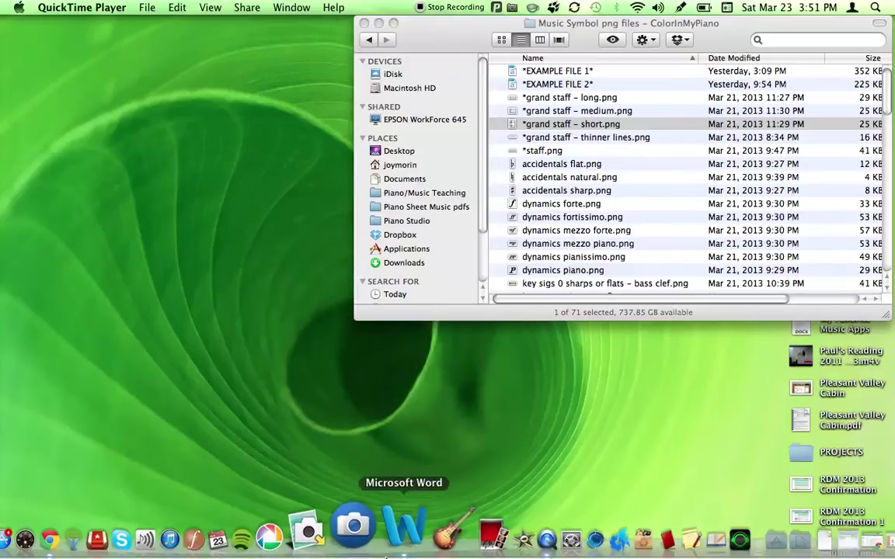
left_click(395, 542)
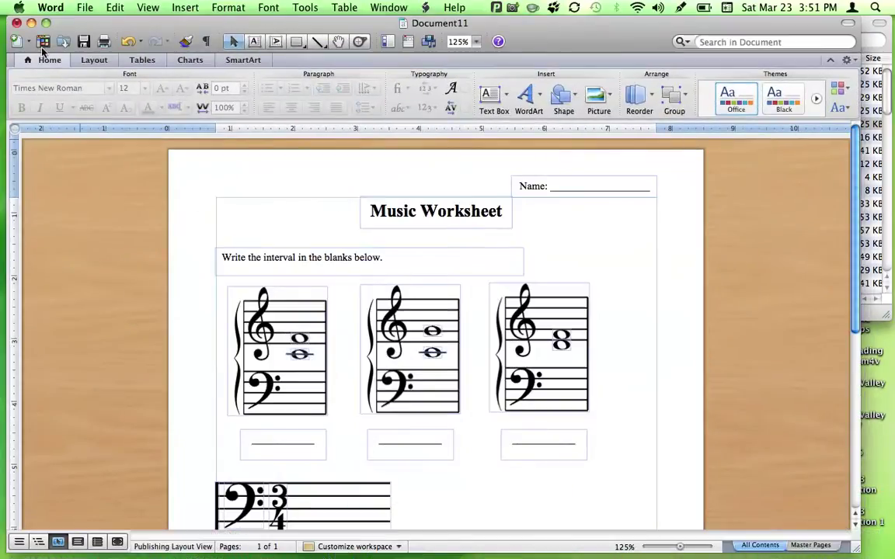
left_click(17, 24)
key("super+d")
Step: Create a new blank document and switch it to Publishing Layout View
left_click(83, 9)
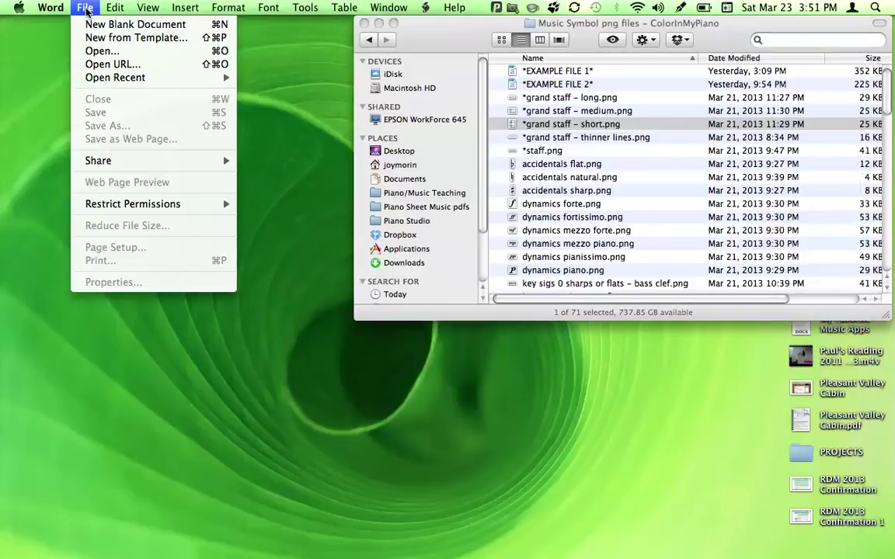
left_click(96, 26)
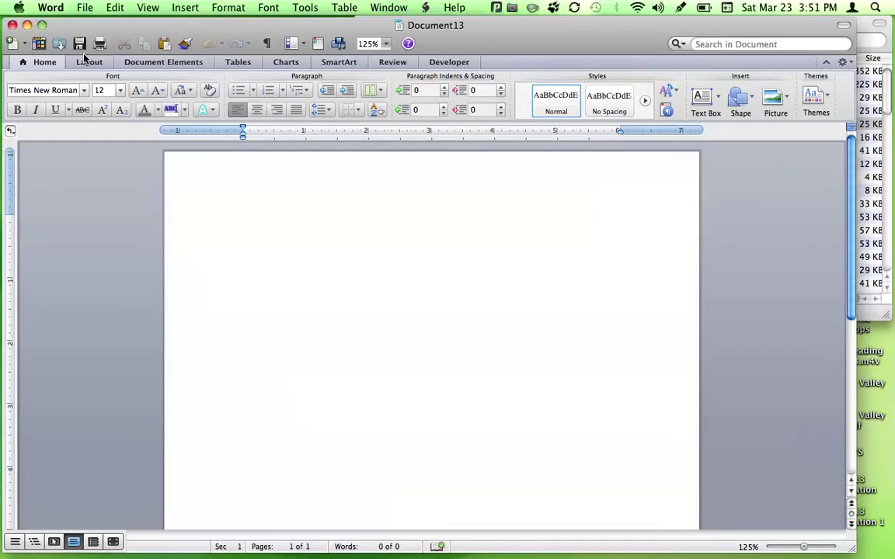
left_click_drag(240, 26, 249, 23)
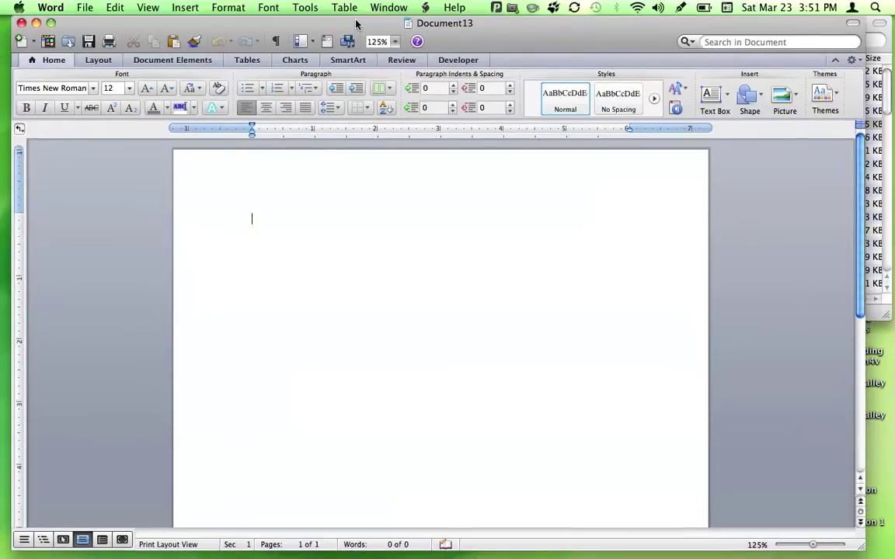
left_click(64, 542)
left_click(615, 373)
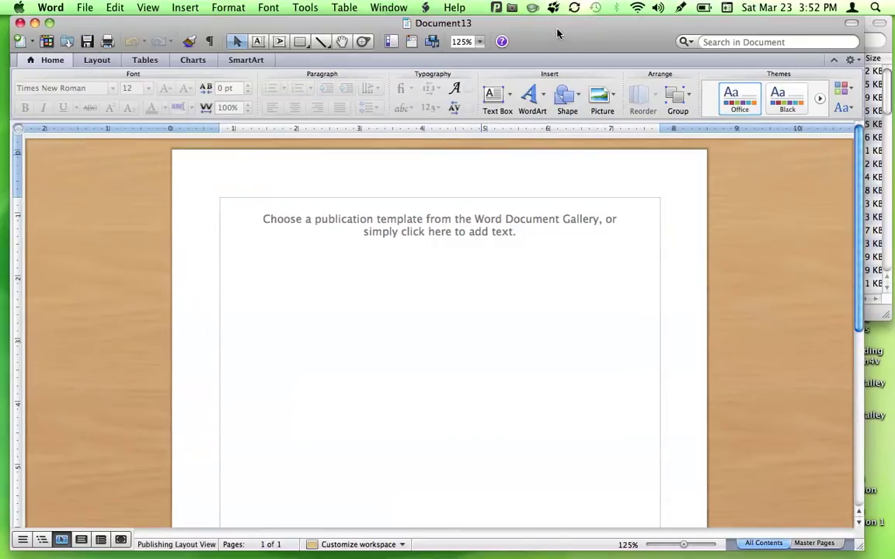
Step: Insert "*grand staff - short.png" from the Finder folder onto the page and move it against the page's left margin
left_click(889, 38)
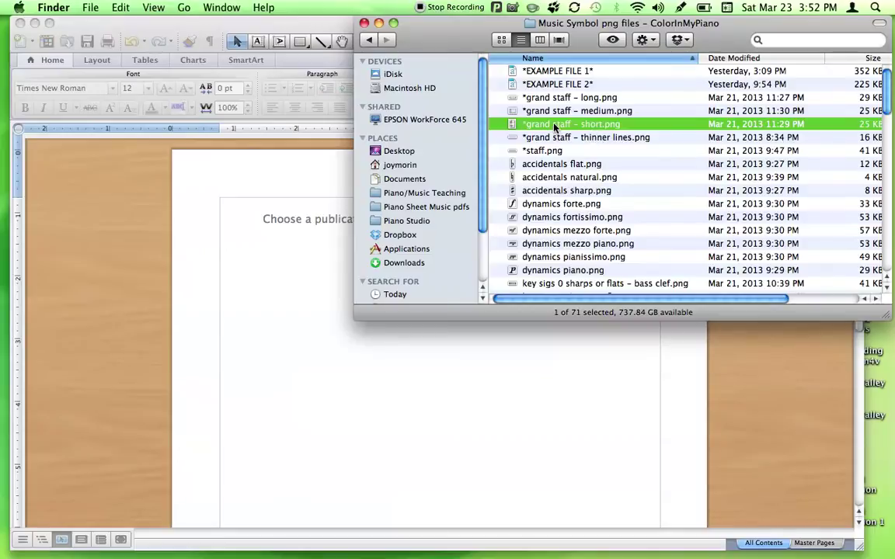
left_click_drag(554, 129, 375, 381)
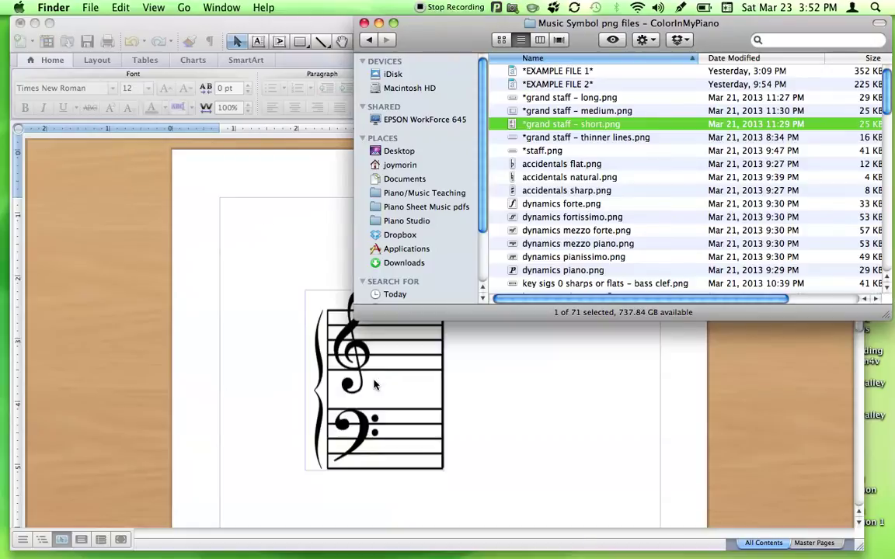
left_click(531, 370)
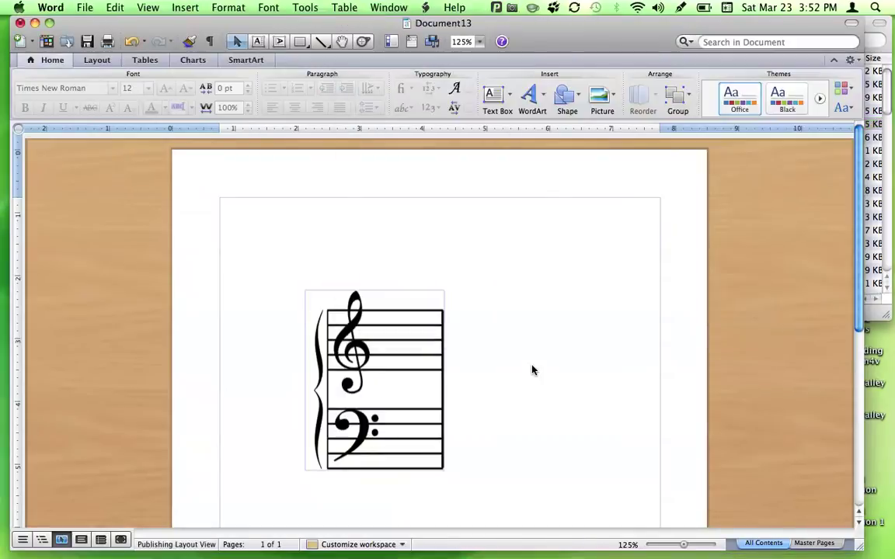
left_click_drag(405, 392, 336, 371)
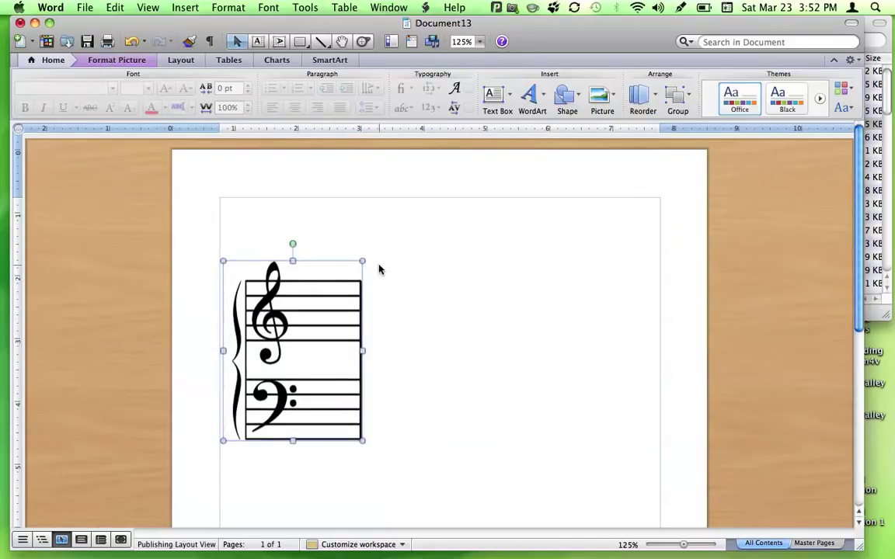
left_click(494, 280)
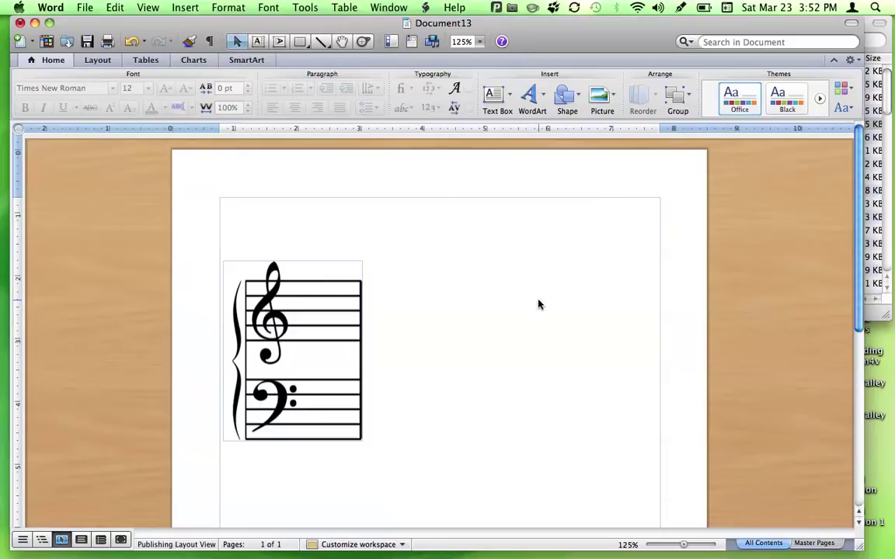
Step: Insert "rhythm value whole note.png" from the Finder folder into the empty area beside the grand staff
left_click(882, 56)
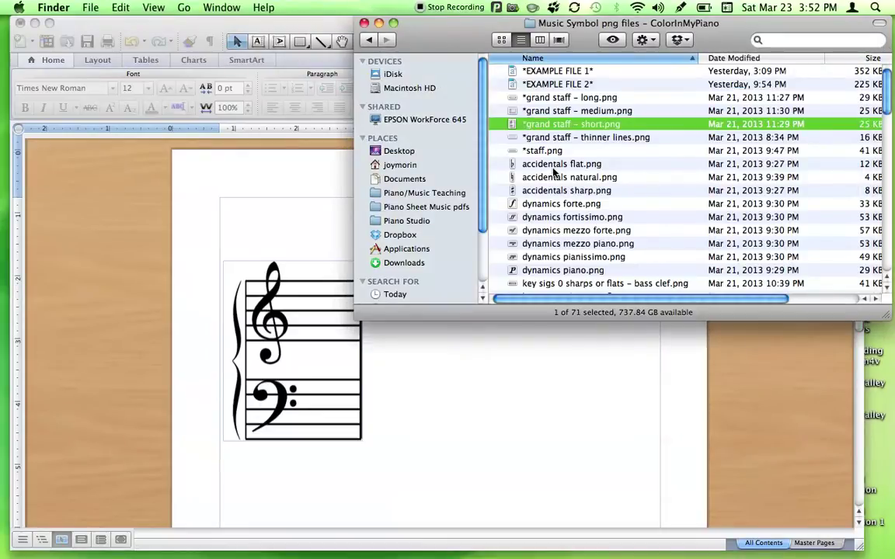
scroll(555, 171, "down", 12)
scroll(555, 168, "down", 5)
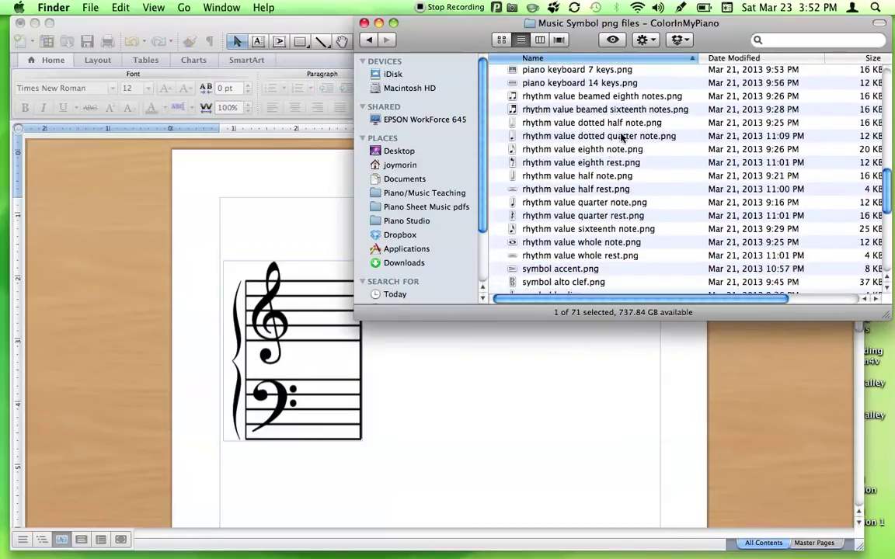
left_click(584, 243)
left_click_drag(584, 247, 514, 378)
left_click(592, 380)
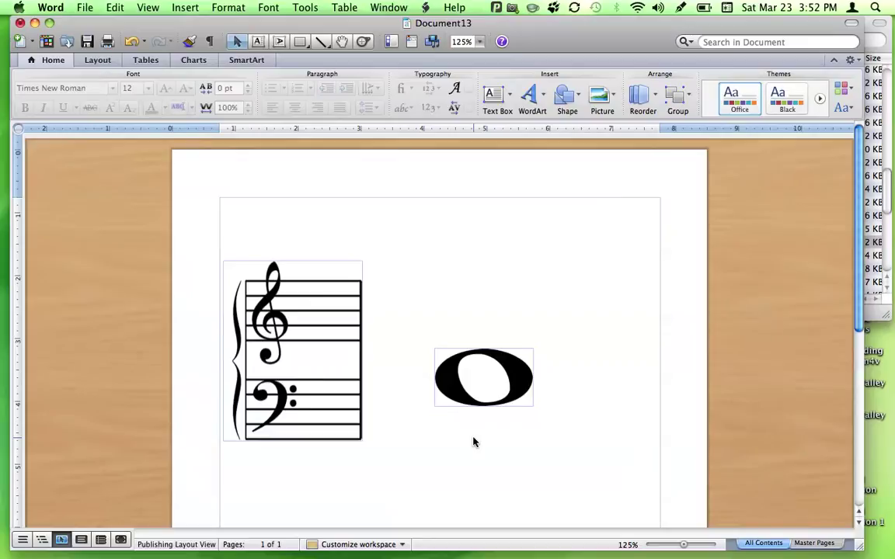
Step: Shrink the whole note to the height of a staff space and place it in the treble staff's lowest space
left_click(482, 377)
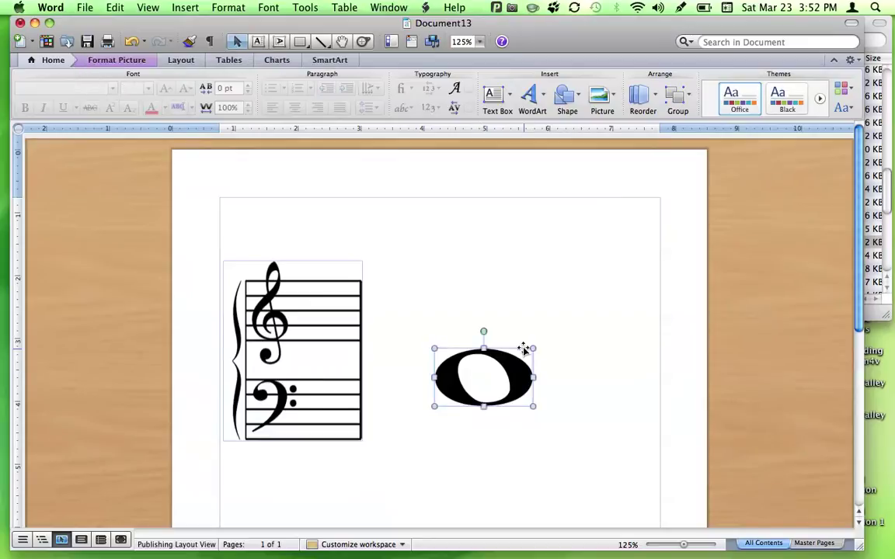
left_click_drag(533, 349, 314, 331)
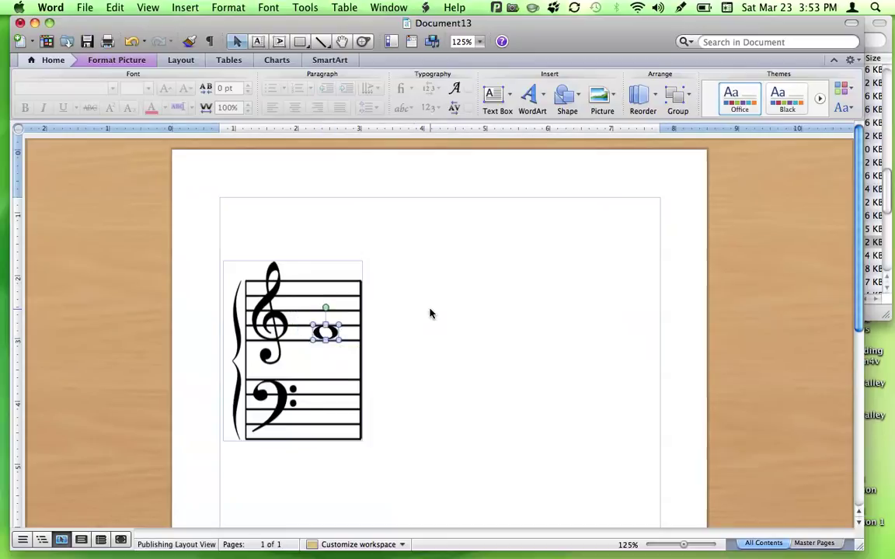
left_click(430, 309)
left_click(326, 332)
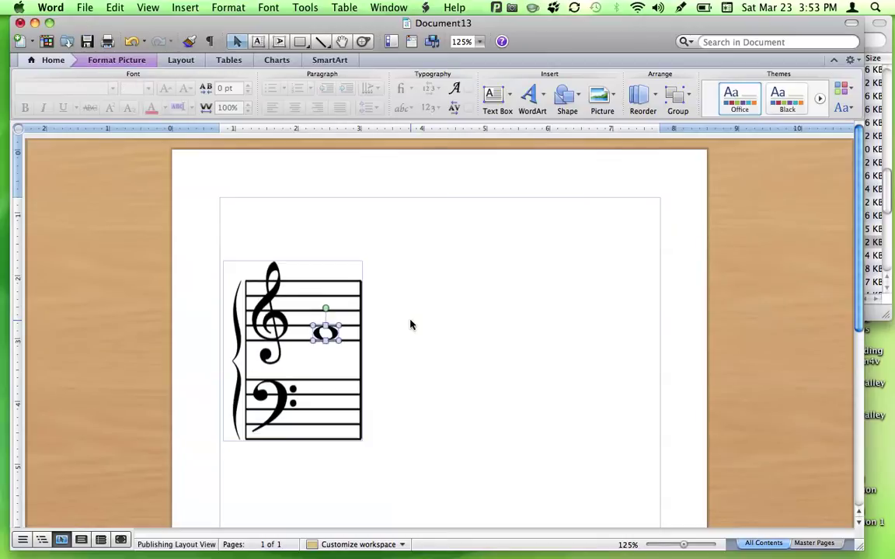
left_click(411, 325)
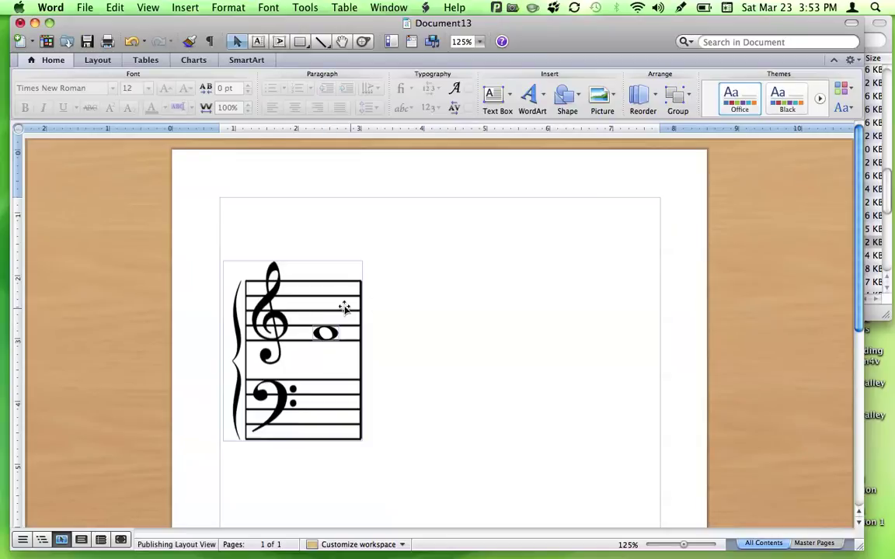
Step: Duplicate the small whole note on the treble staff by copying and pasting it
left_click(480, 41)
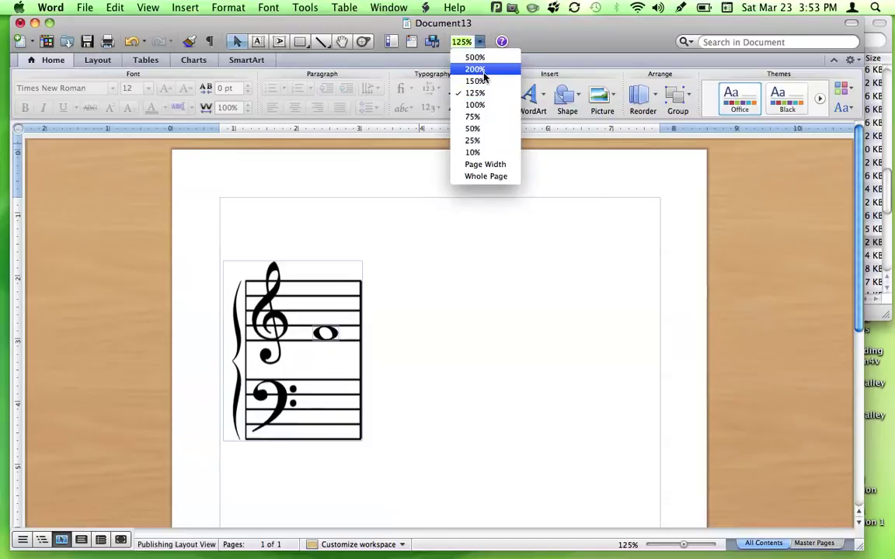
left_click(483, 73)
scroll(323, 291, "down", 3)
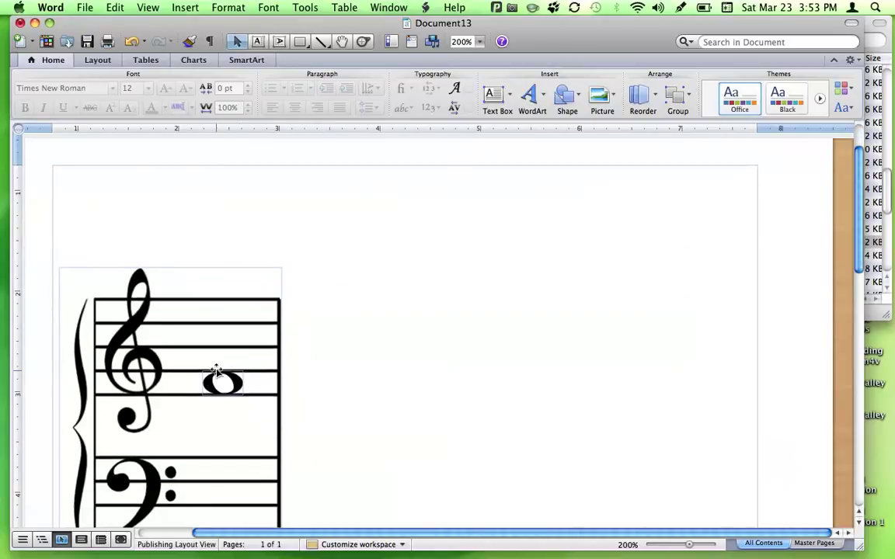
left_click(480, 41)
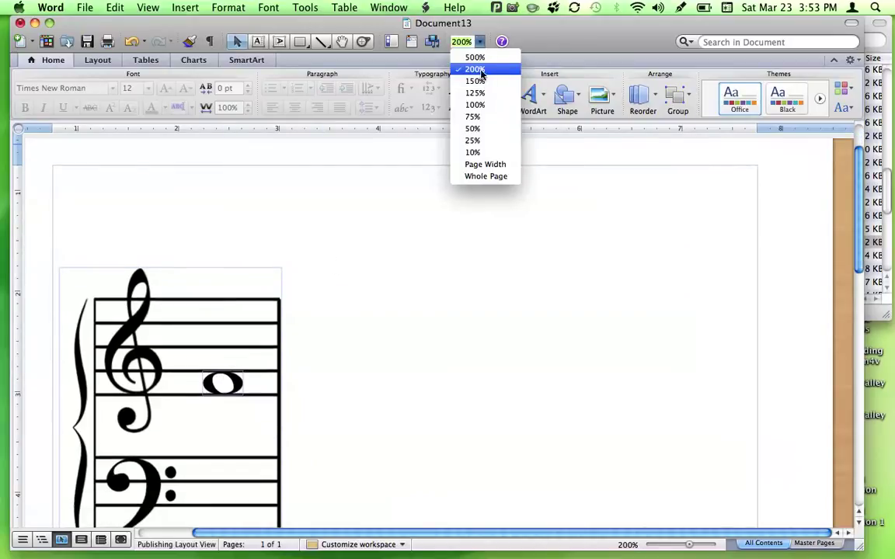
left_click(478, 81)
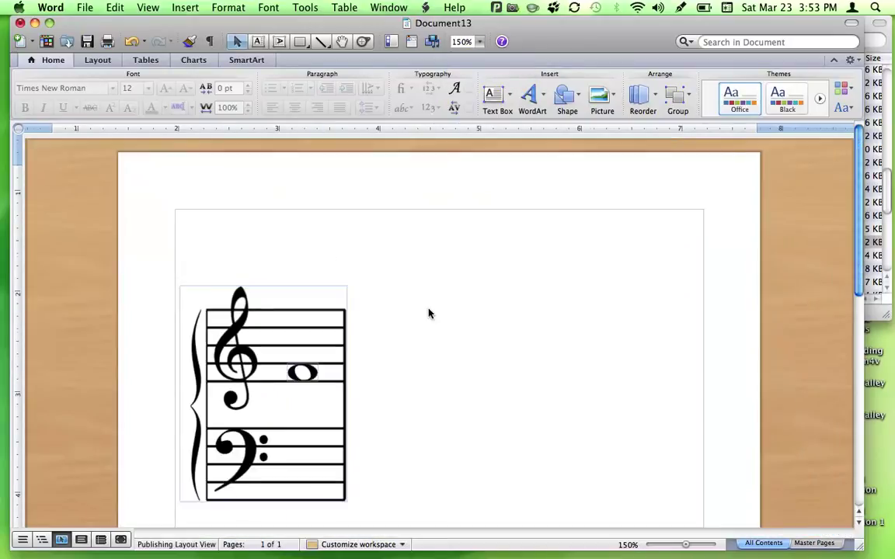
scroll(448, 223, "down", 1)
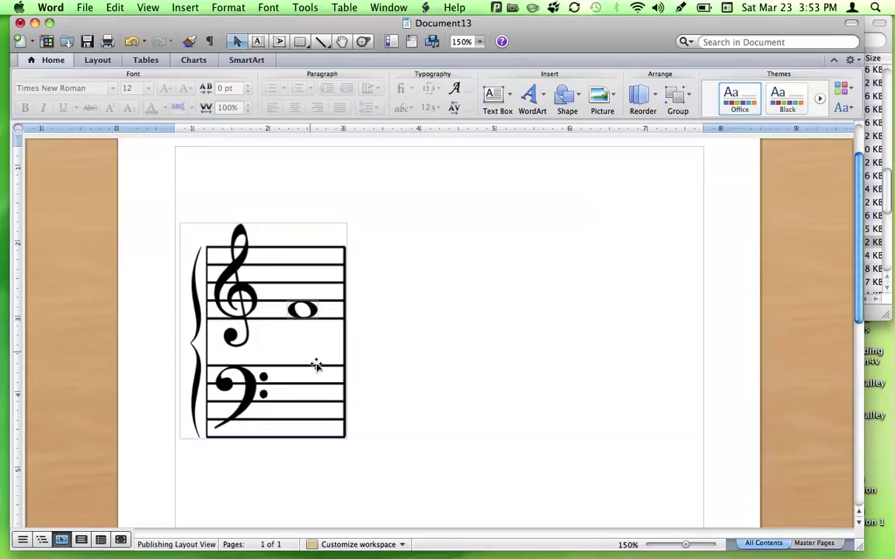
left_click(302, 310)
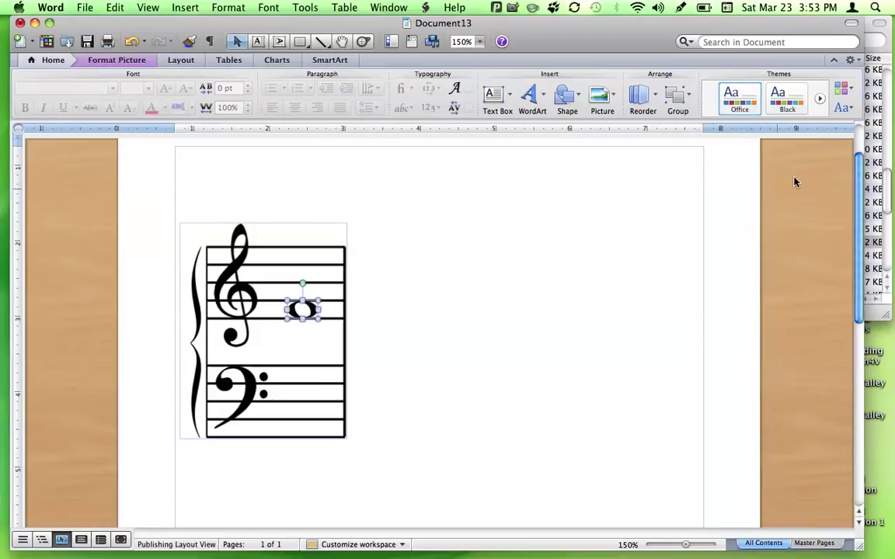
left_click(892, 49)
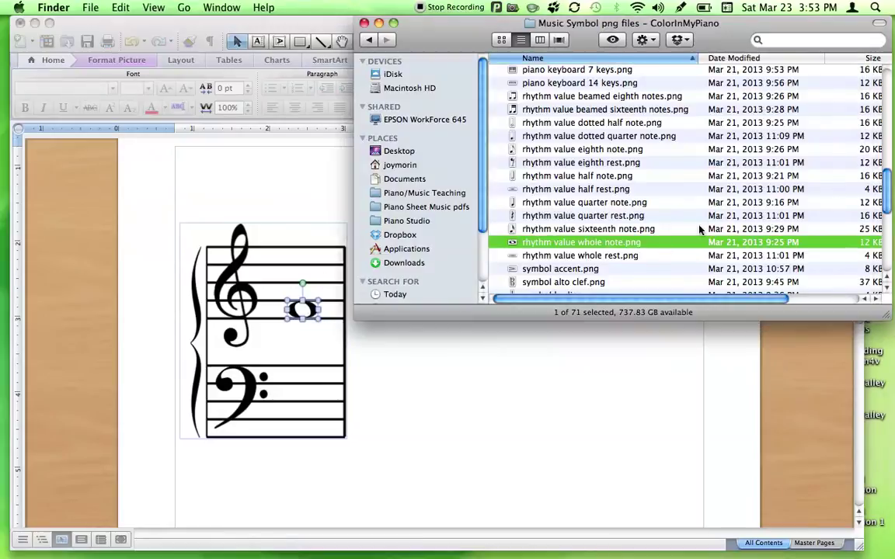
left_click(393, 350)
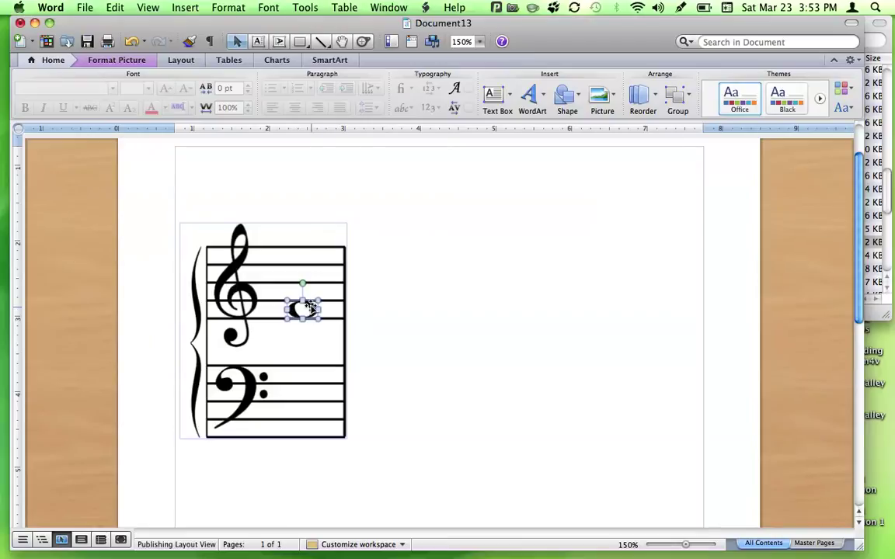
left_click(392, 311)
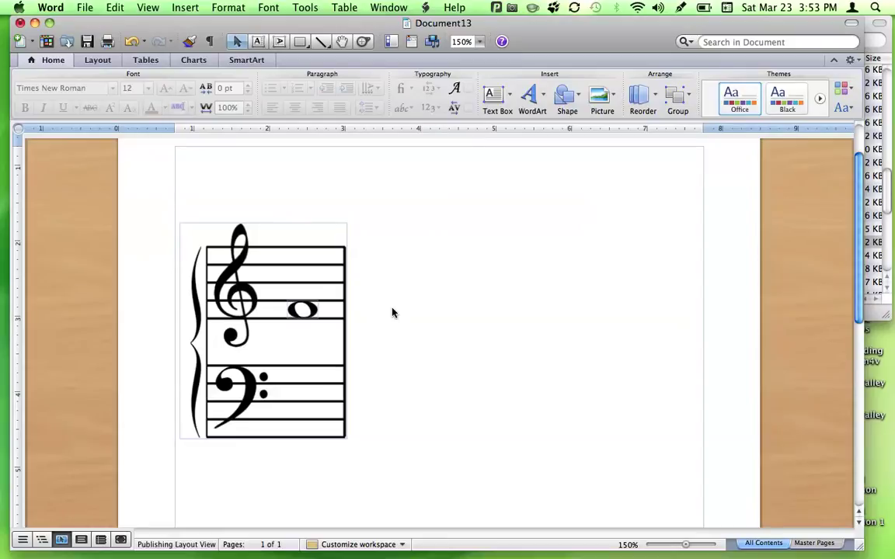
key("super+v")
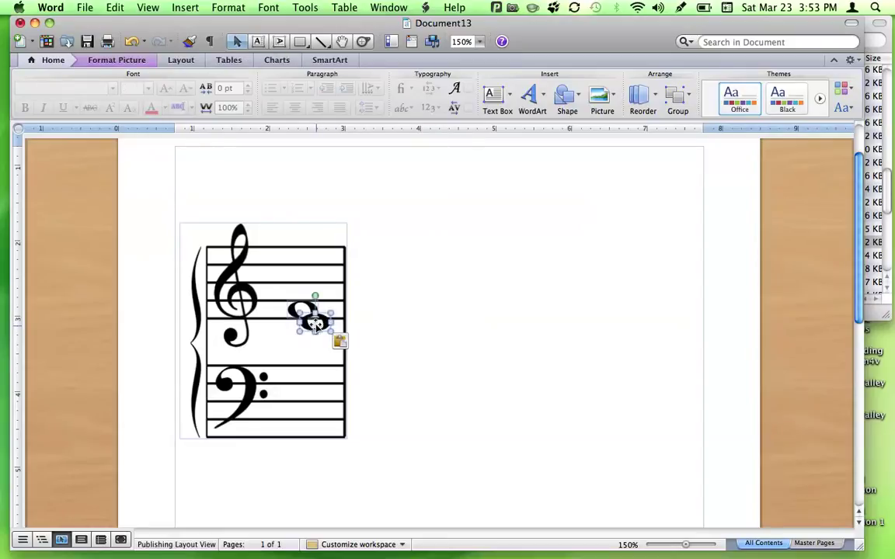
Step: Move the copied note into the treble staff's second space, directly above the original, and from there down to middle C below the staff
left_click_drag(315, 325, 302, 296)
left_click(456, 269)
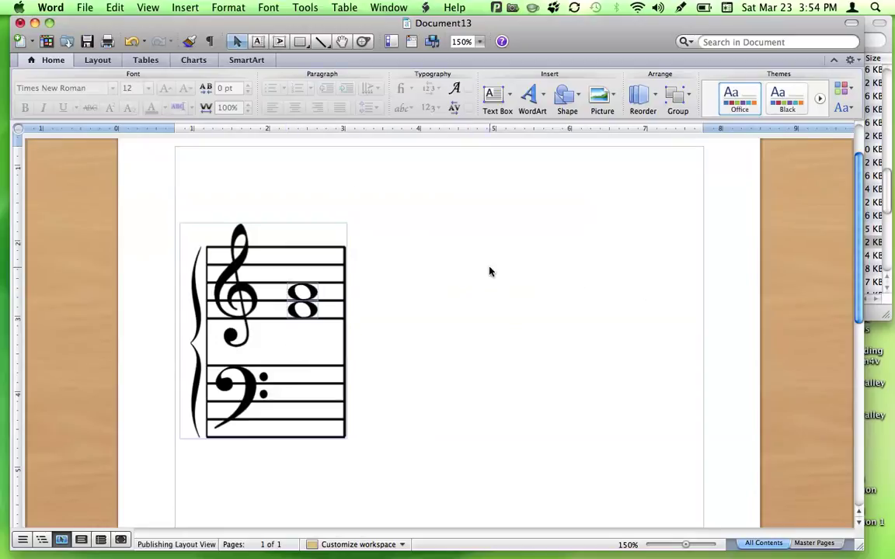
left_click_drag(303, 293, 303, 336)
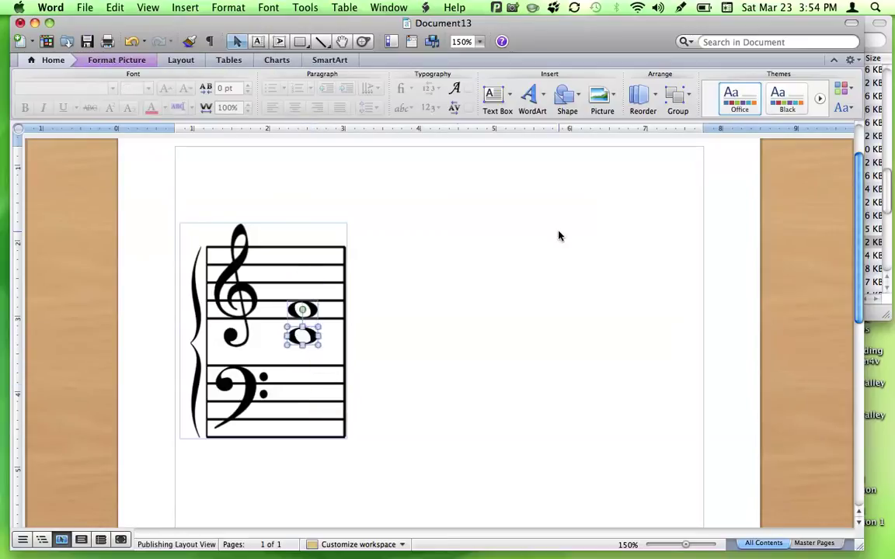
left_click(557, 235)
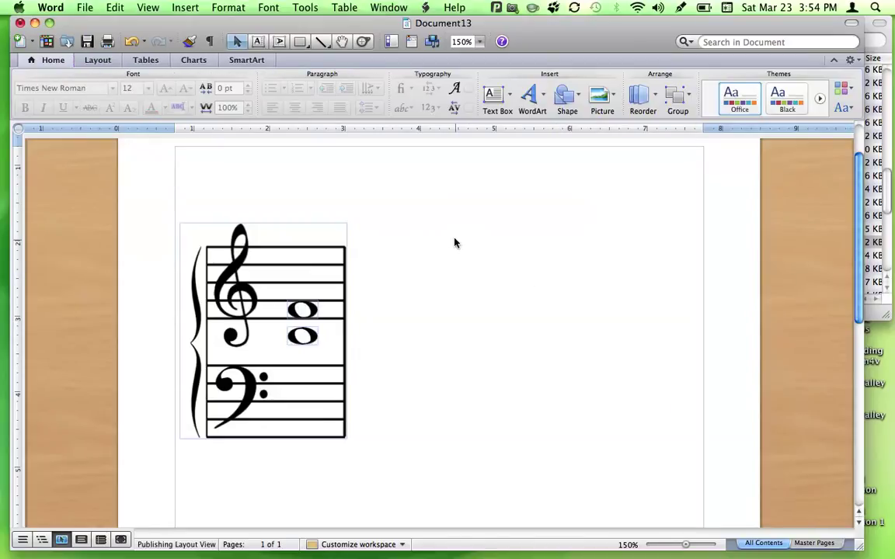
Step: Try a diagonal line running from beside the lower whole note across the bass staff, and delete it
left_click(325, 47)
left_click(326, 59)
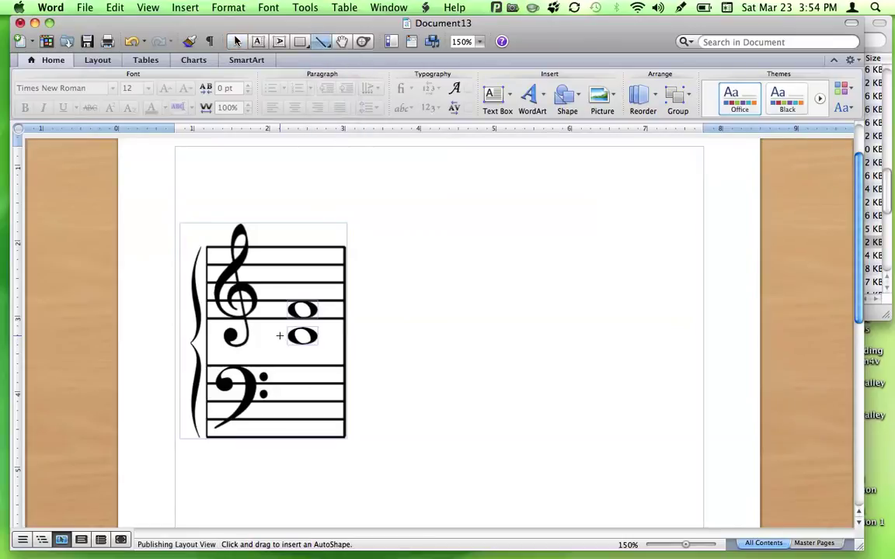
left_click_drag(279, 336, 354, 410)
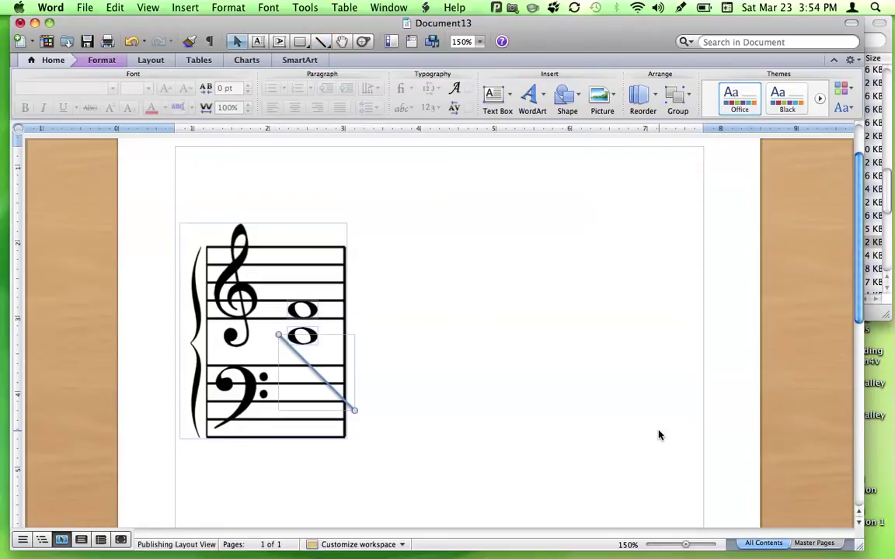
key("Delete")
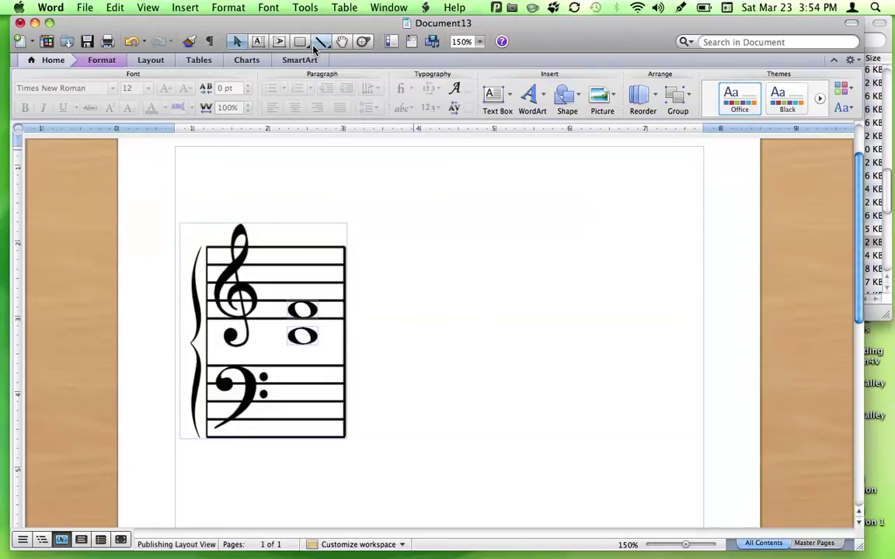
Step: Draw a horizontal ledger line about 0.62" wide through the middle of the lower whole note
left_click(323, 42)
left_click(326, 62)
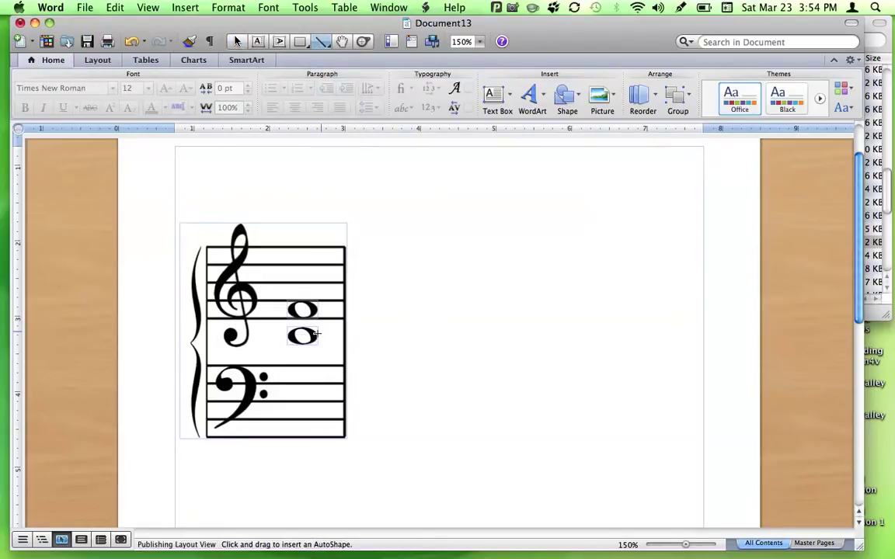
left_click_drag(281, 336, 325, 335)
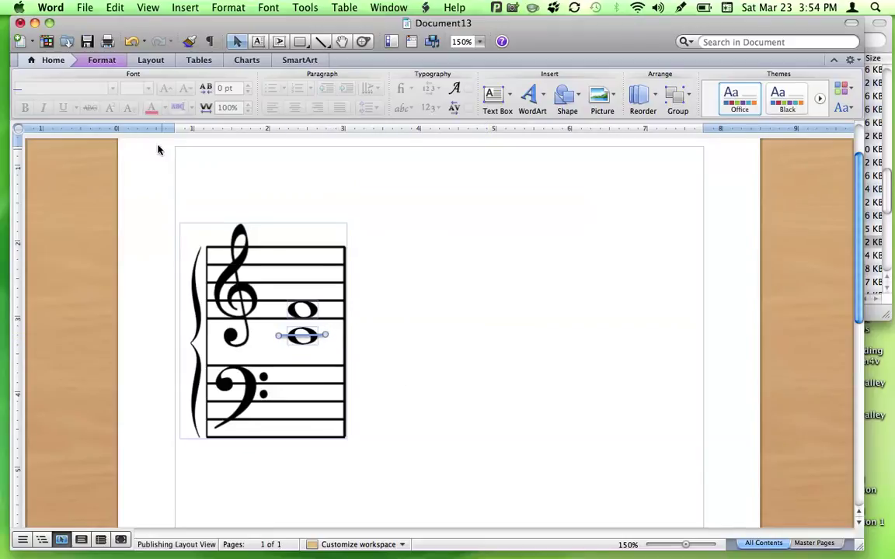
Step: Give the ledger line the thin black line style and a weight of 1 1/2 pt
left_click(104, 61)
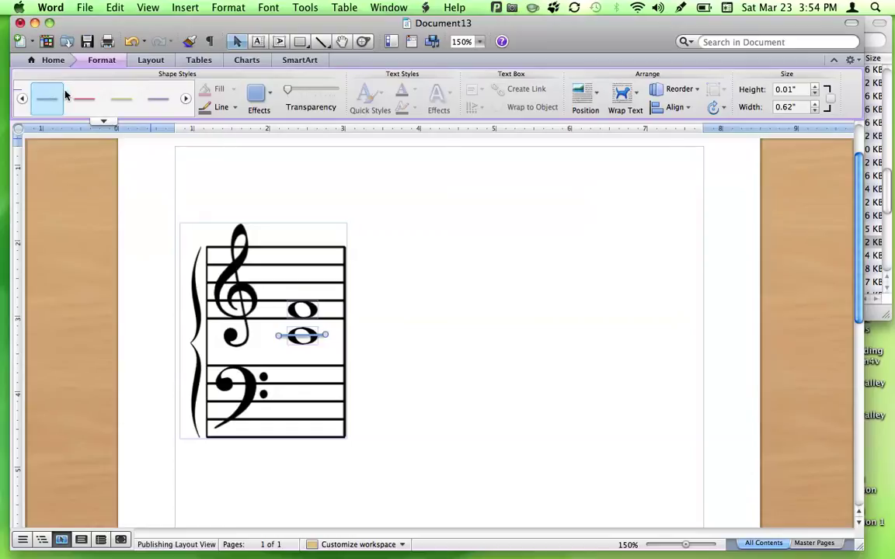
left_click(104, 121)
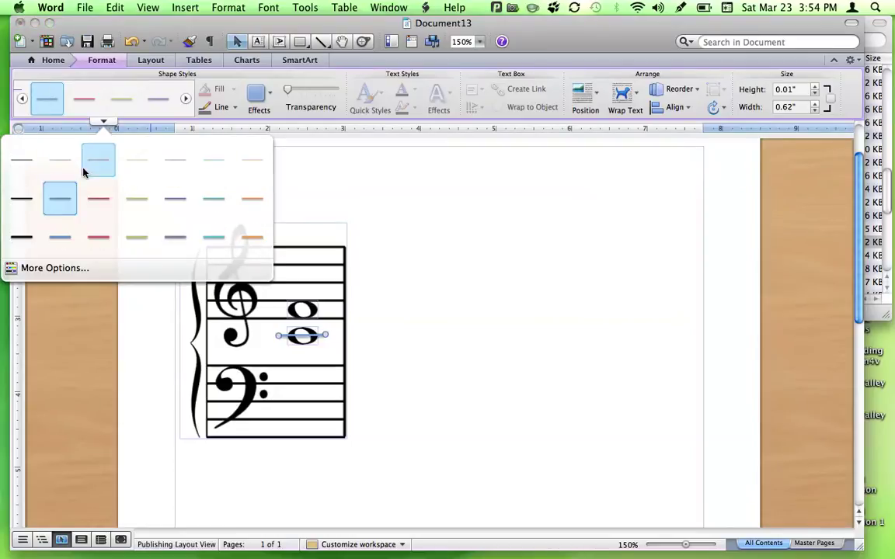
left_click(26, 165)
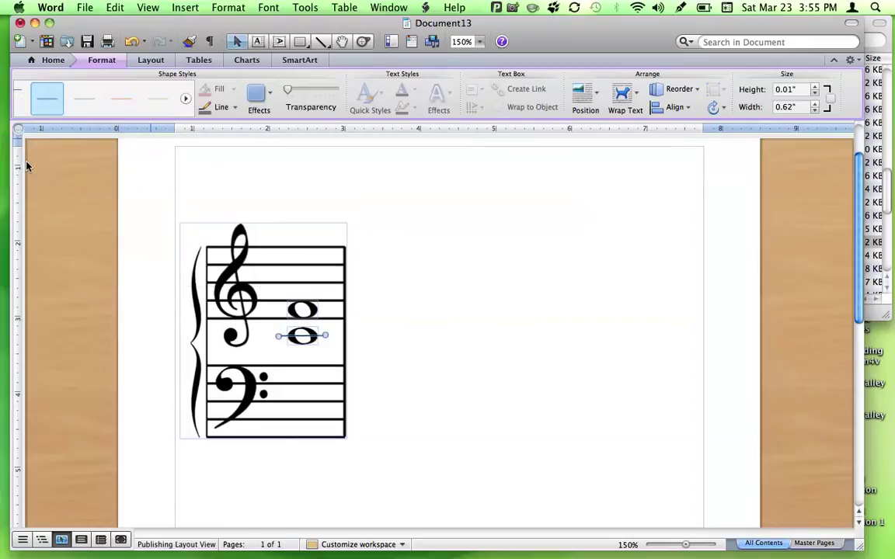
left_click(235, 111)
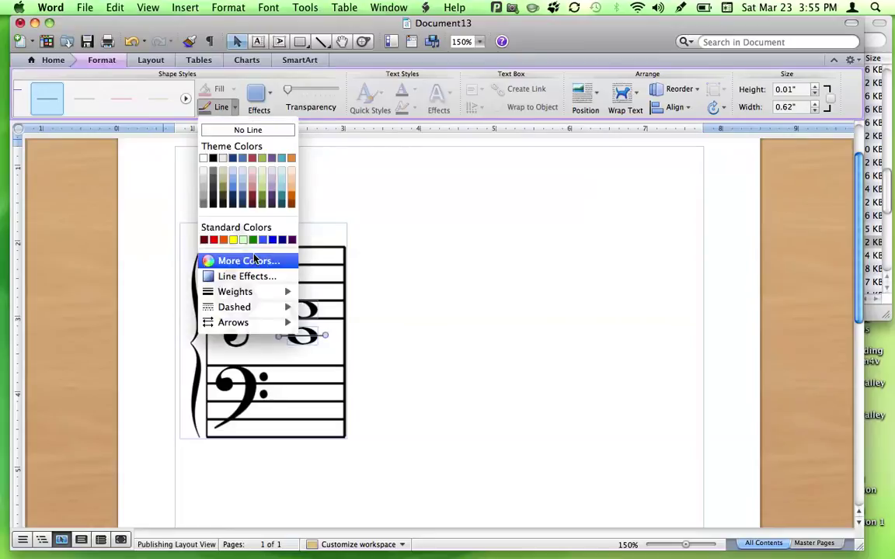
mouse_move(243, 292)
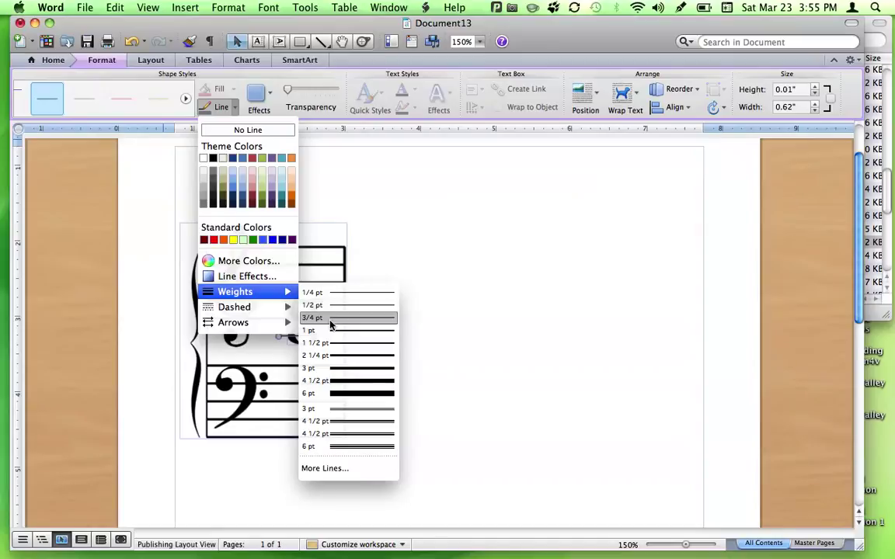
left_click(330, 344)
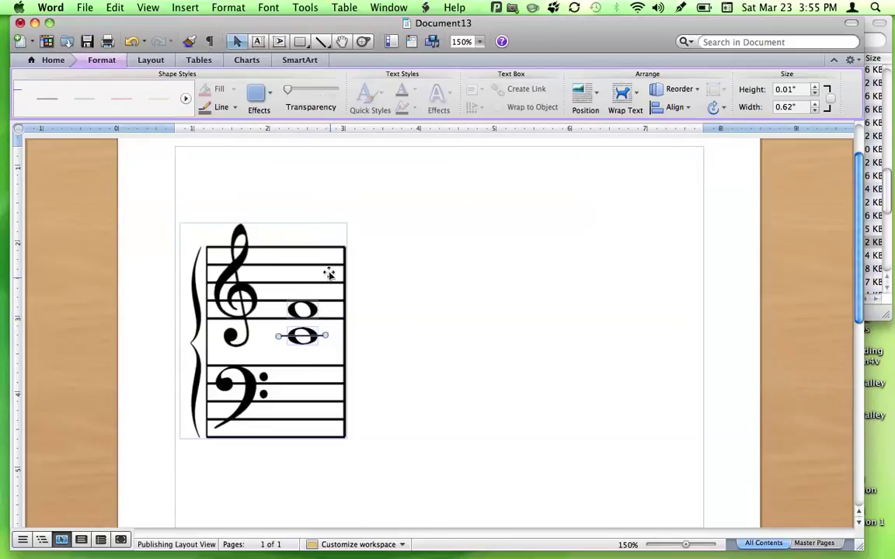
left_click(422, 317)
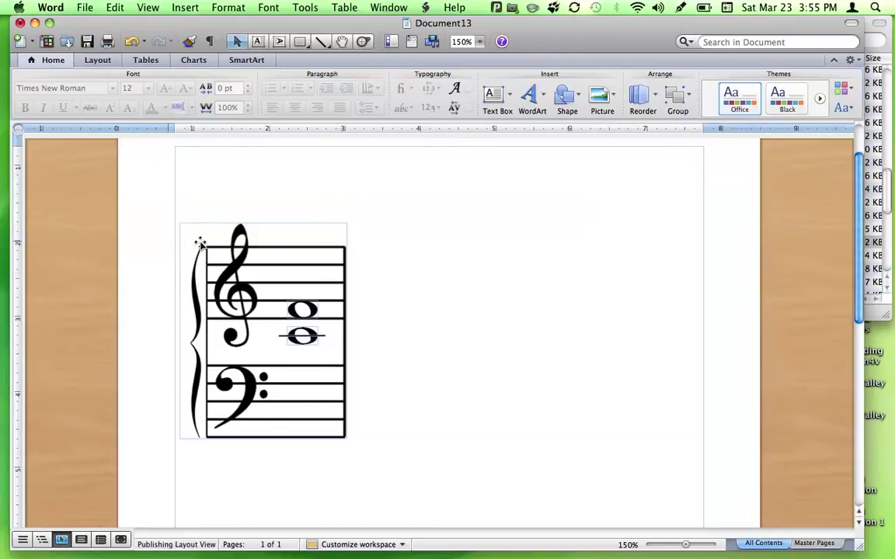
Step: Group the grand staff, both whole notes and the ledger line into one object
scroll(458, 340, "up", 3)
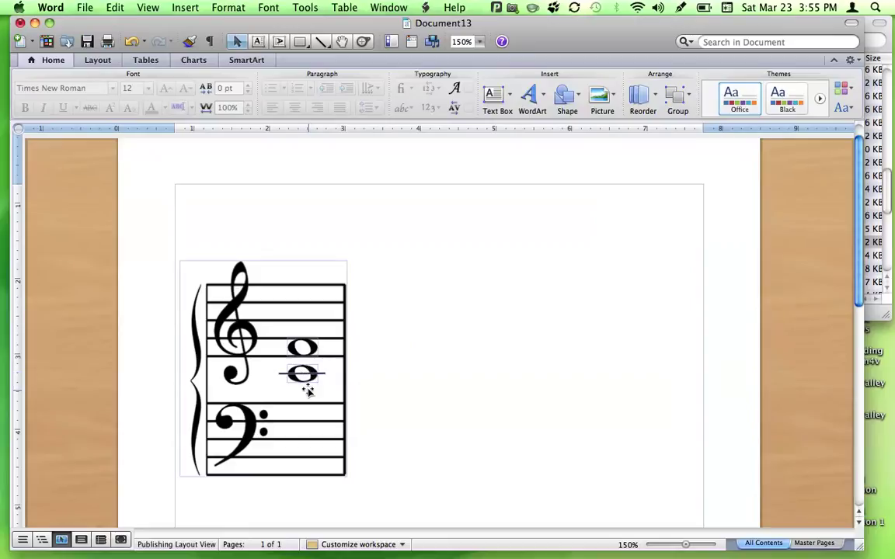
left_click_drag(151, 268, 368, 475)
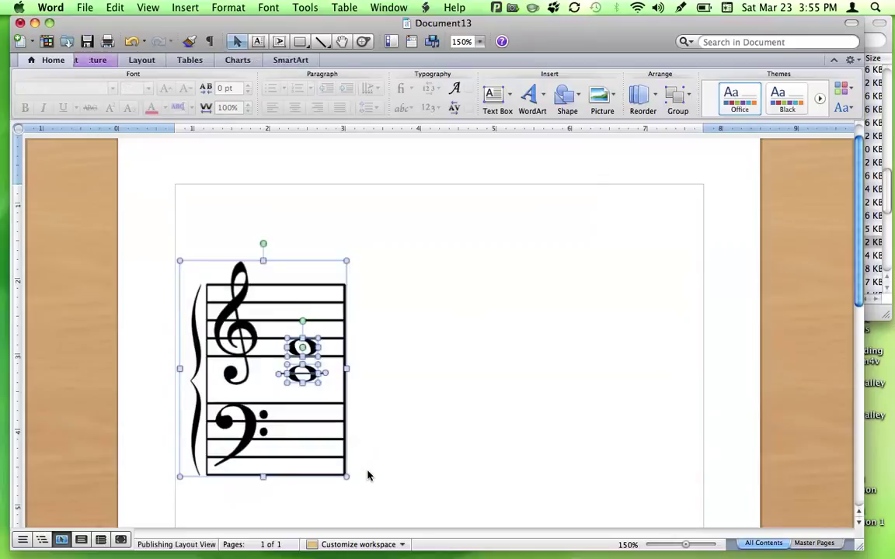
right_click(303, 374)
mouse_move(392, 454)
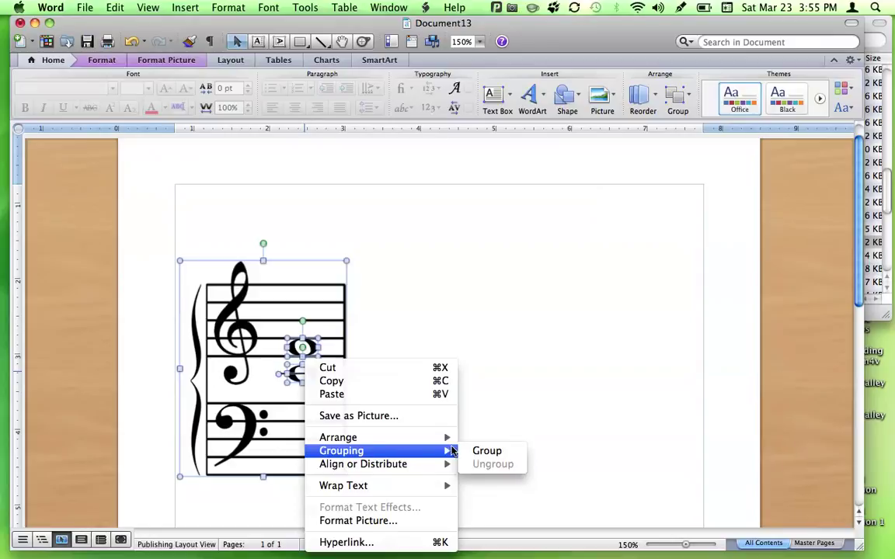
left_click(468, 451)
left_click(440, 343)
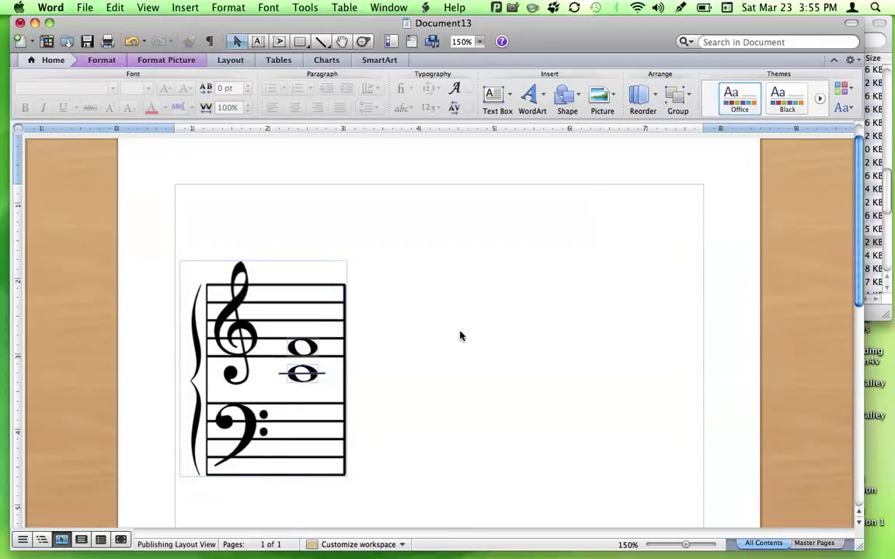
Step: Move the grouped staff slightly up to the page's left margin and shrink it proportionally to about three quarters of its size
left_click_drag(281, 314, 260, 331)
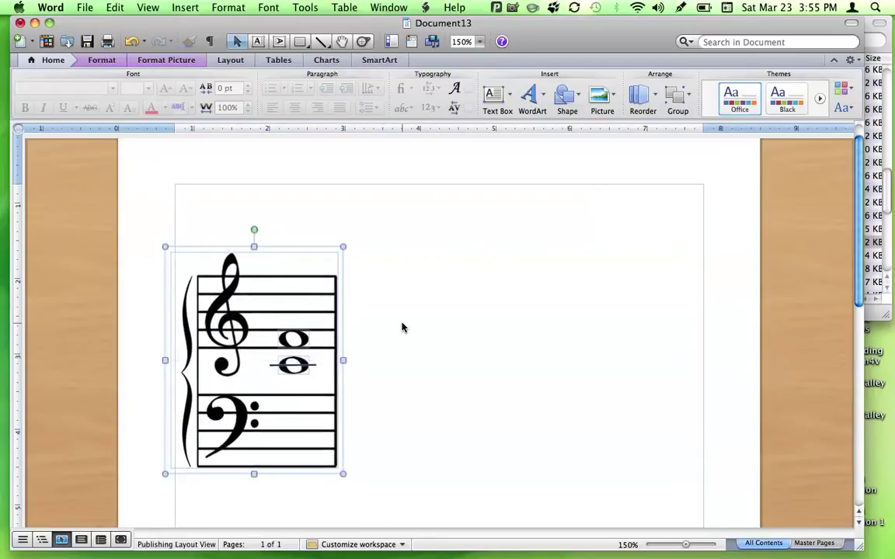
left_click_drag(341, 475, 311, 444)
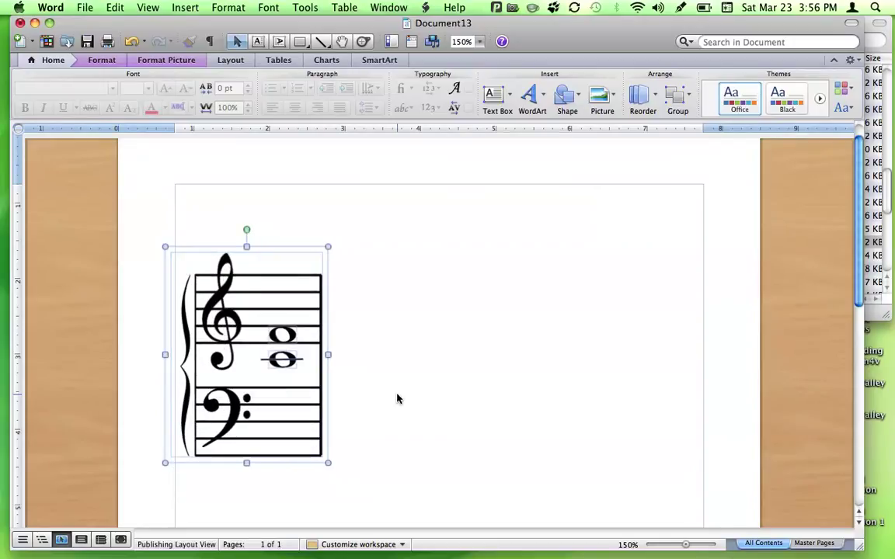
key("super+z")
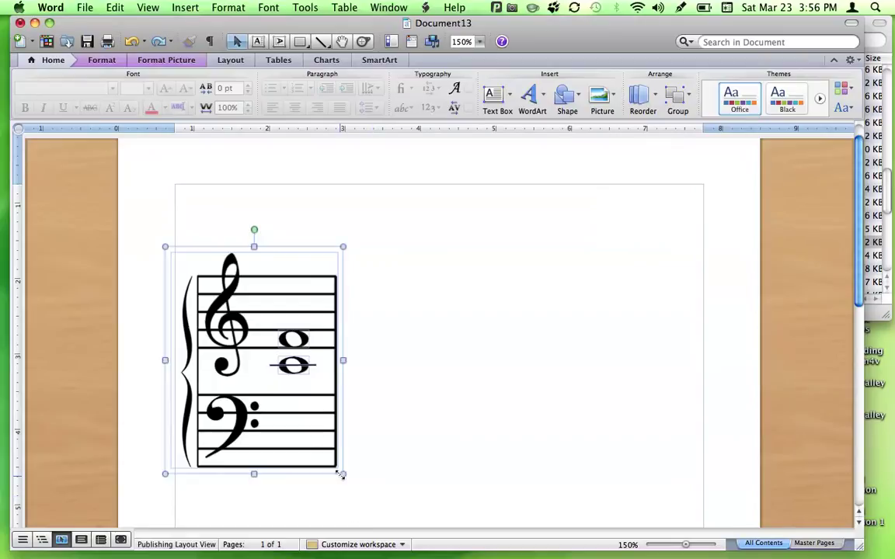
left_click_drag(342, 474, 276, 416)
left_click(382, 387)
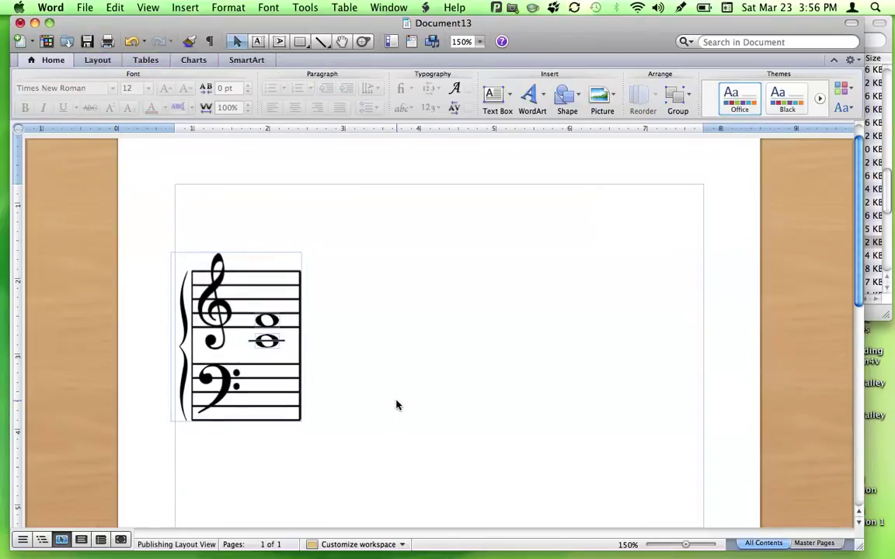
Step: Add a text box above the staff at the top margin with the centered, bold, 20 pt title "Music Worksheet"
scroll(408, 345, "up", 2)
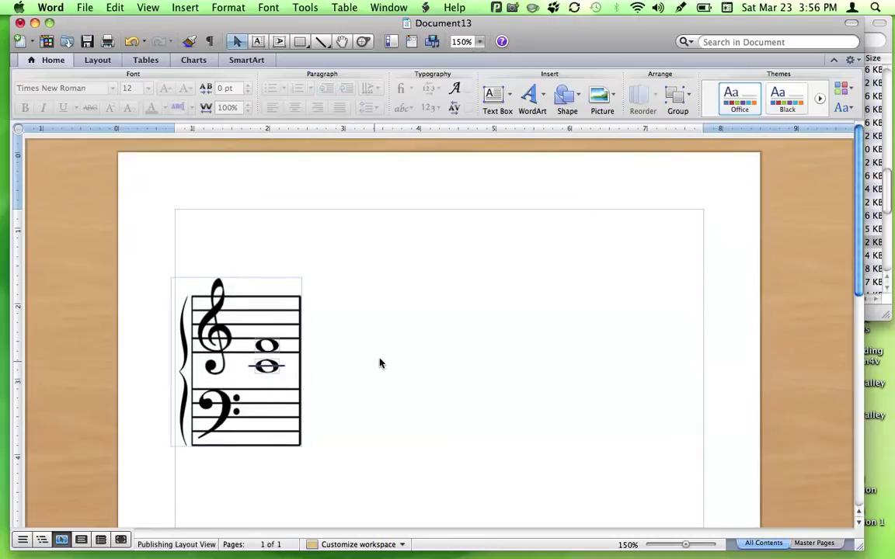
left_click(258, 43)
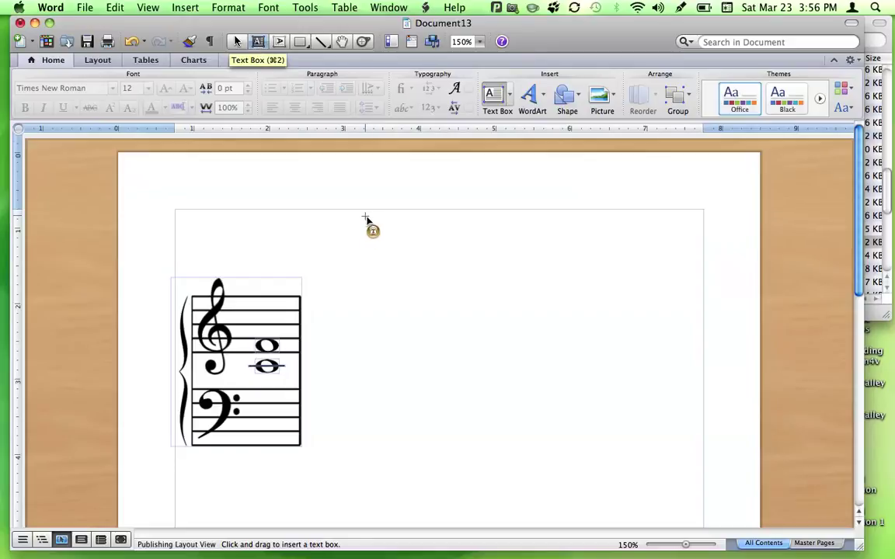
left_click_drag(424, 239, 556, 264)
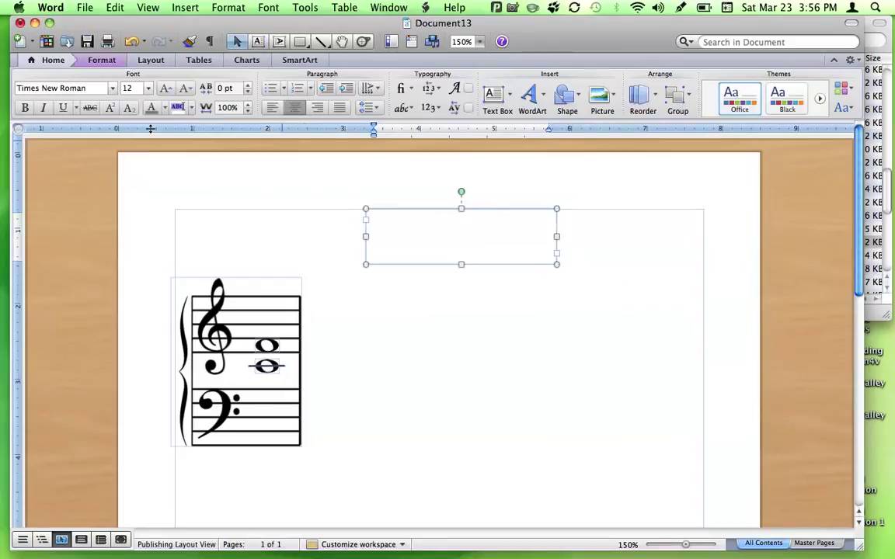
left_click(25, 106)
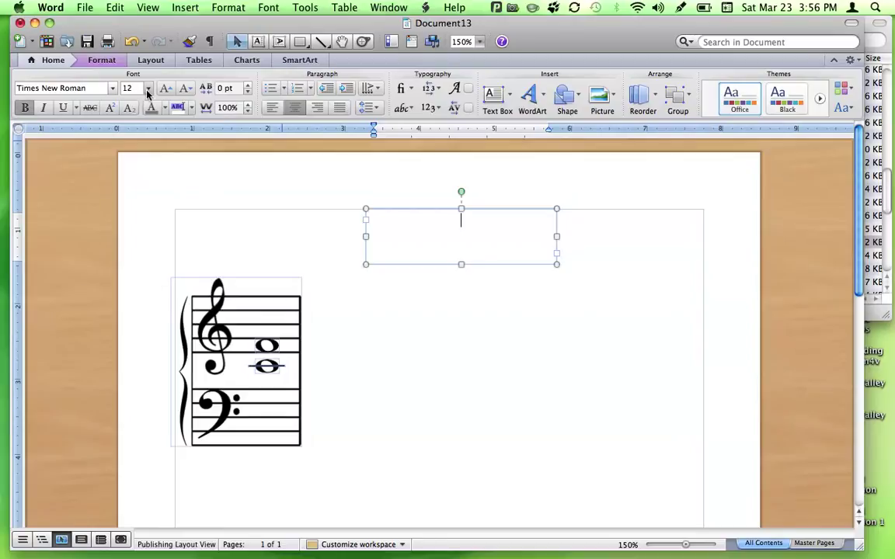
left_click(148, 90)
left_click(130, 193)
type("Music Wo")
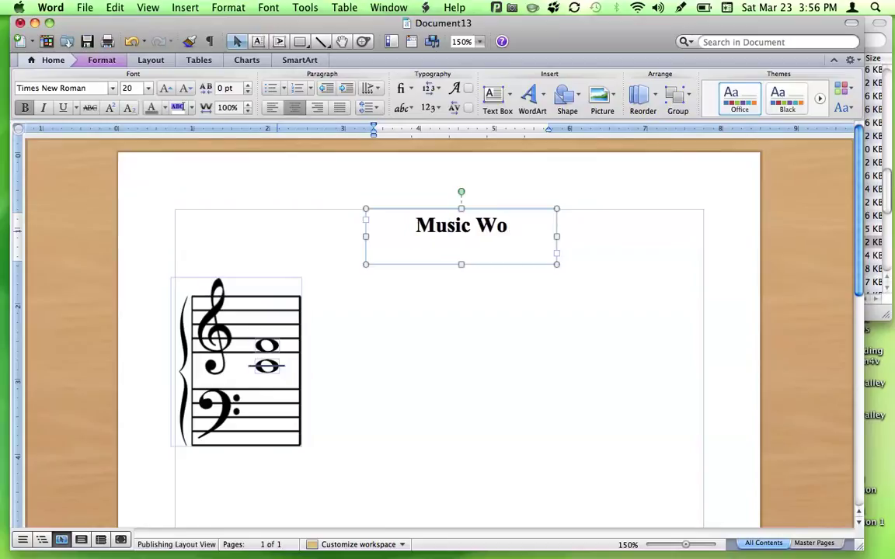
type("rksheet")
left_click(611, 289)
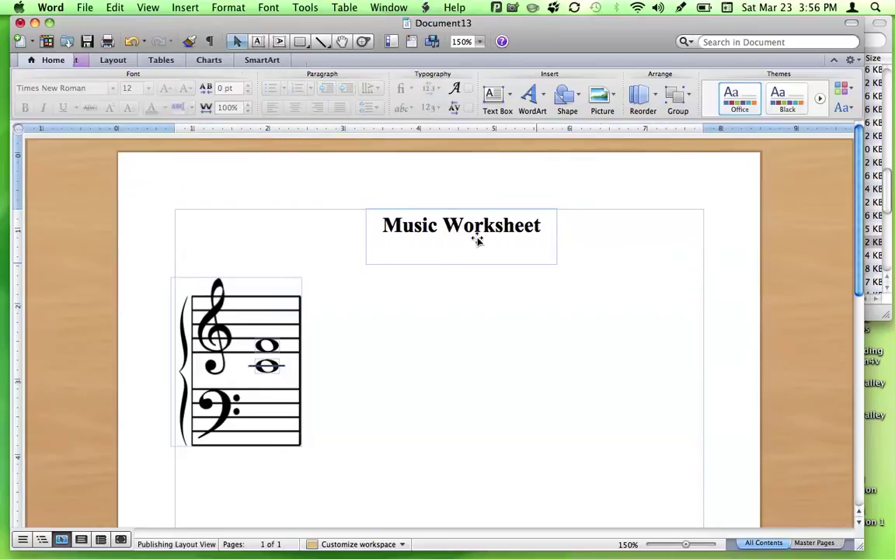
Step: Add a text box in the page's upper right corner with right-aligned text "Name:" followed by an underscore blank
left_click(258, 41)
left_click_drag(536, 184, 703, 209)
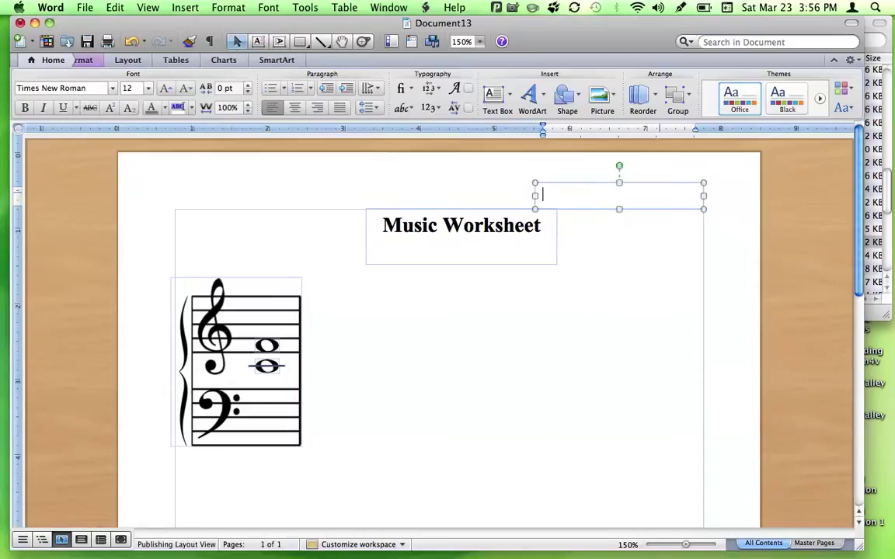
left_click(317, 108)
type("Name: ______________")
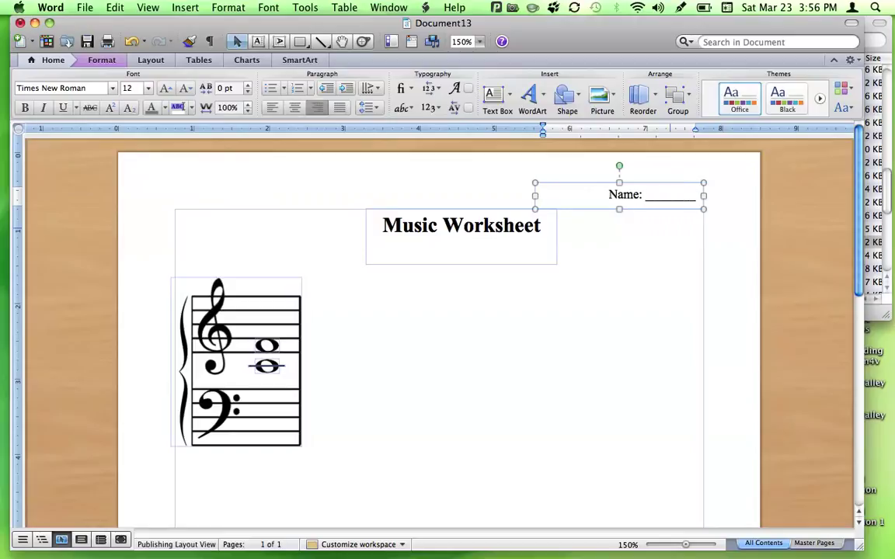
type("___")
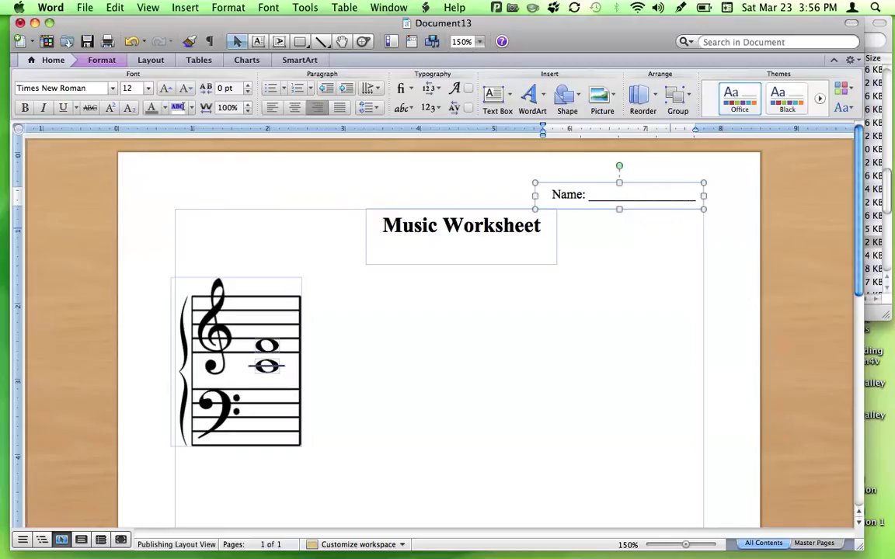
left_click(668, 234)
Step: Reduce the title box's height and add a wide text box beneath it reading "Identify the interval in the blanks below."
left_click(470, 244)
left_click_drag(465, 265, 459, 245)
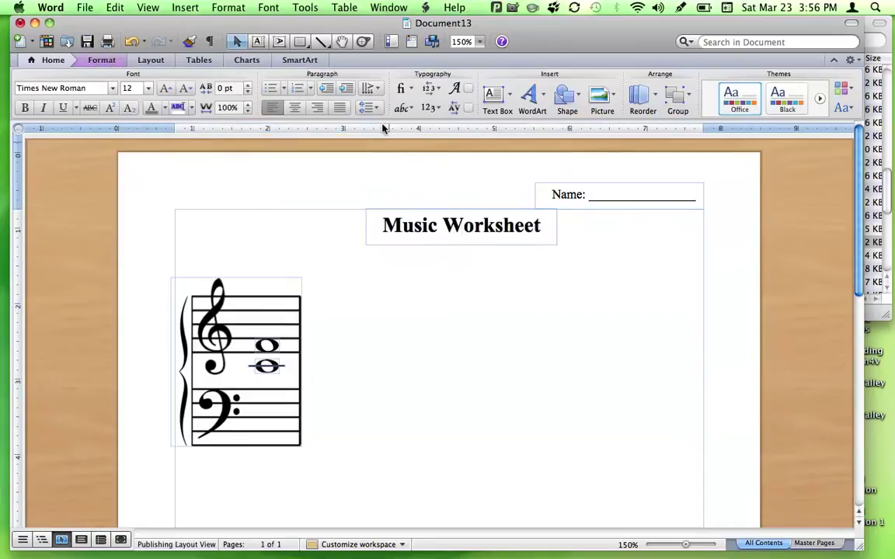
left_click(258, 41)
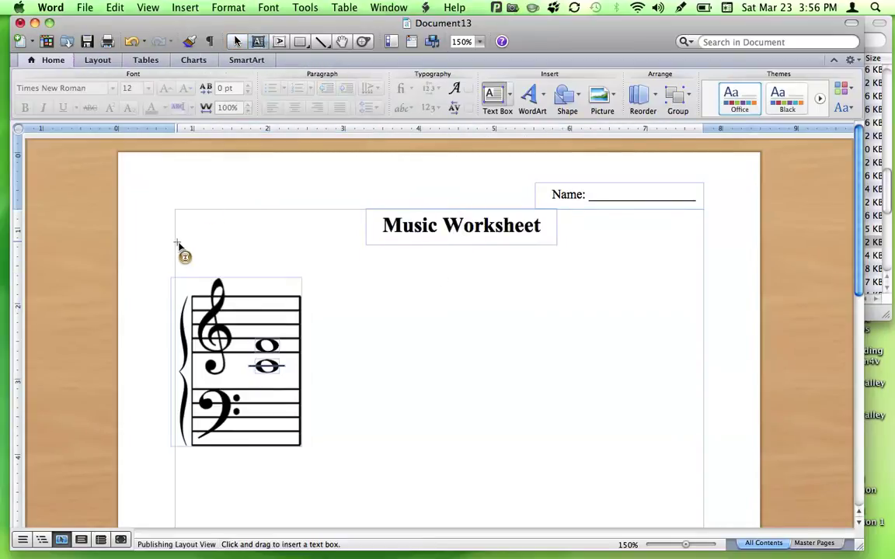
left_click_drag(176, 240, 536, 278)
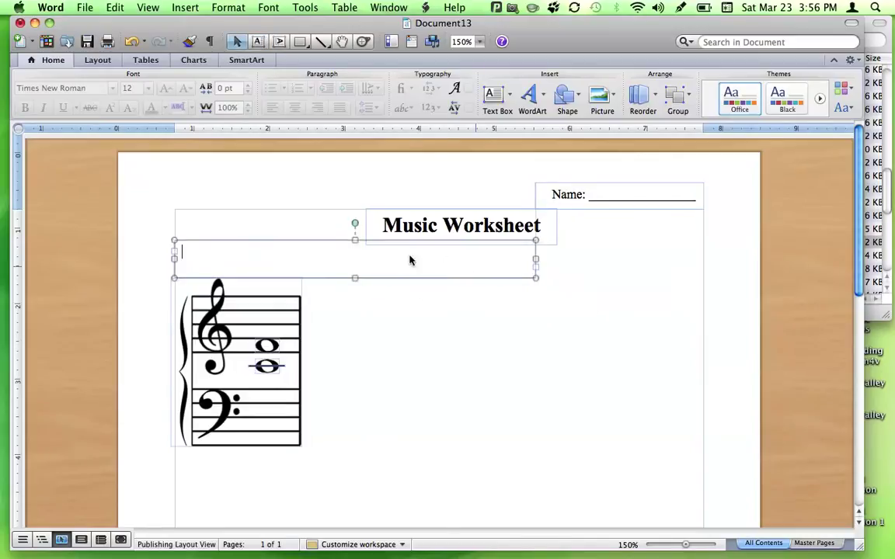
left_click_drag(354, 241, 355, 244)
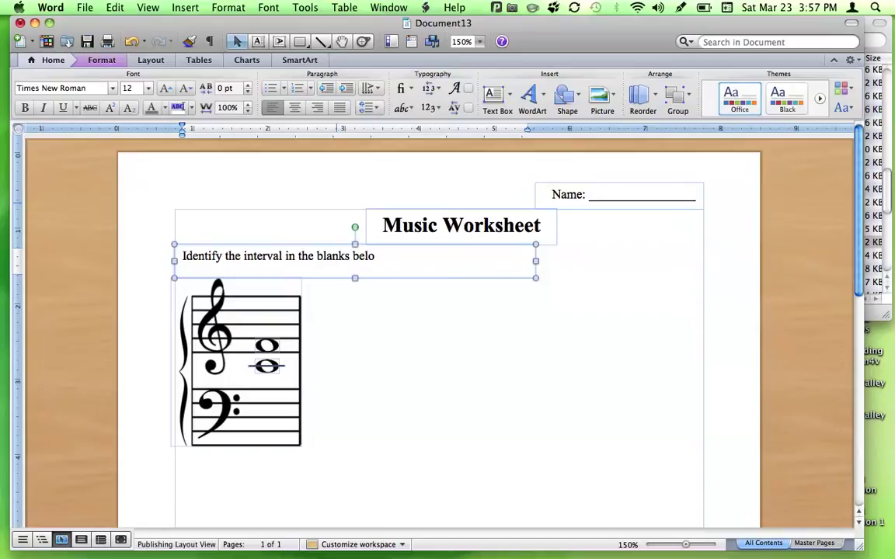
left_click(462, 349)
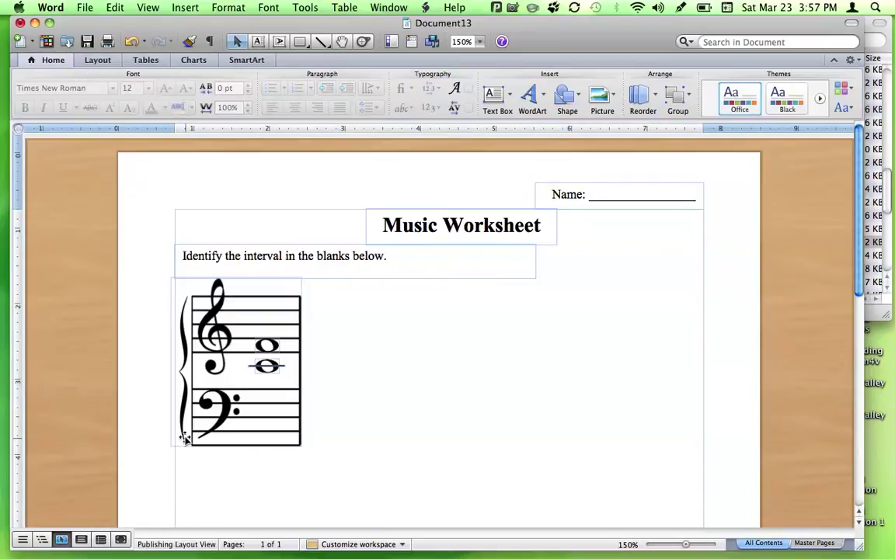
Step: Add a text box with a centered underscore answer blank below the staff and move it slightly lower
left_click(258, 41)
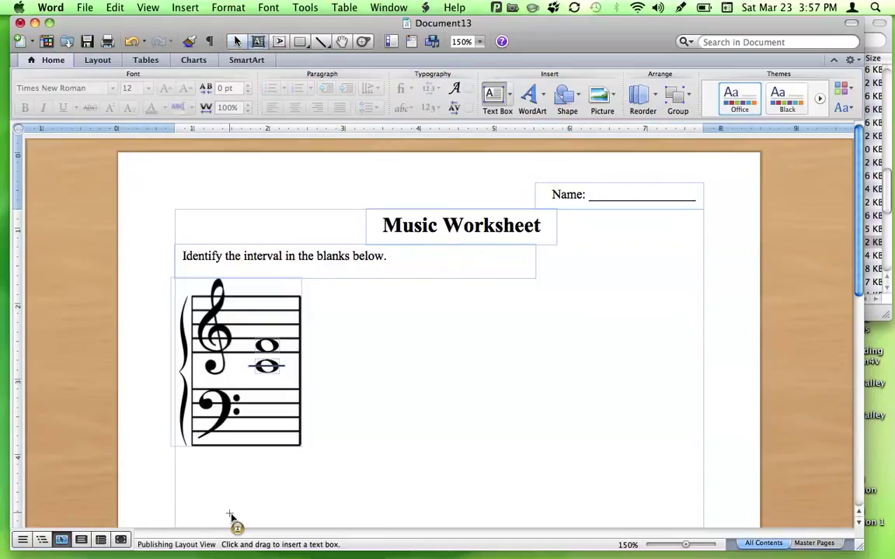
left_click_drag(215, 471, 301, 495)
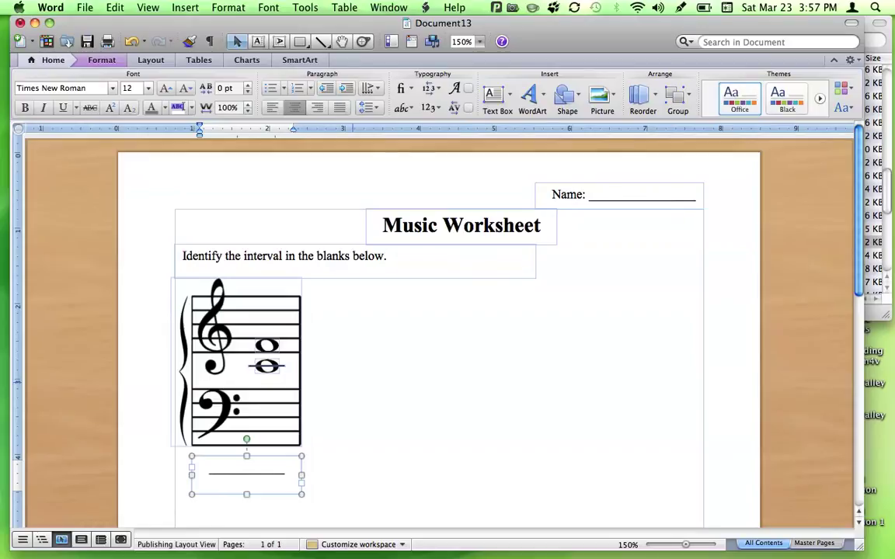
left_click(394, 408)
left_click(280, 486)
left_click_drag(280, 486, 278, 488)
left_click(370, 402)
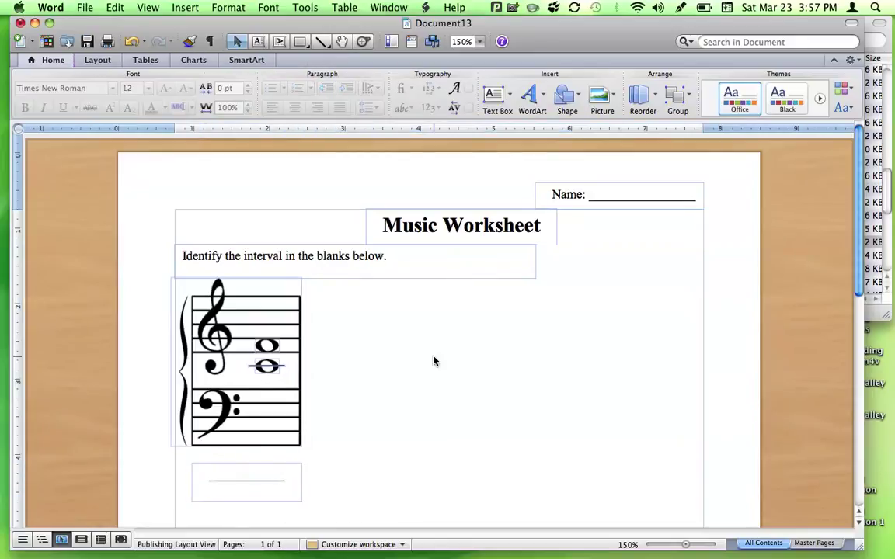
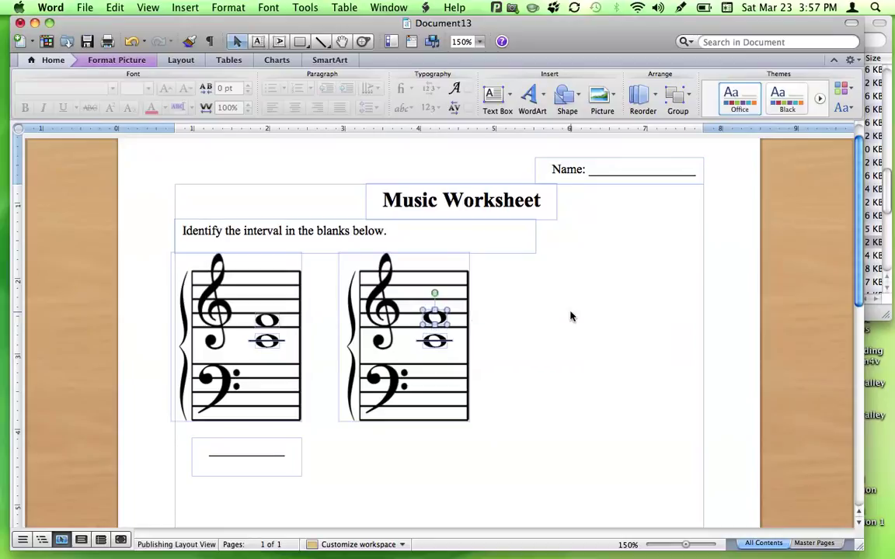
Step: Nudge the second staff's upper note slightly higher and place a copy of the answer blank beneath that staff
key("Up")
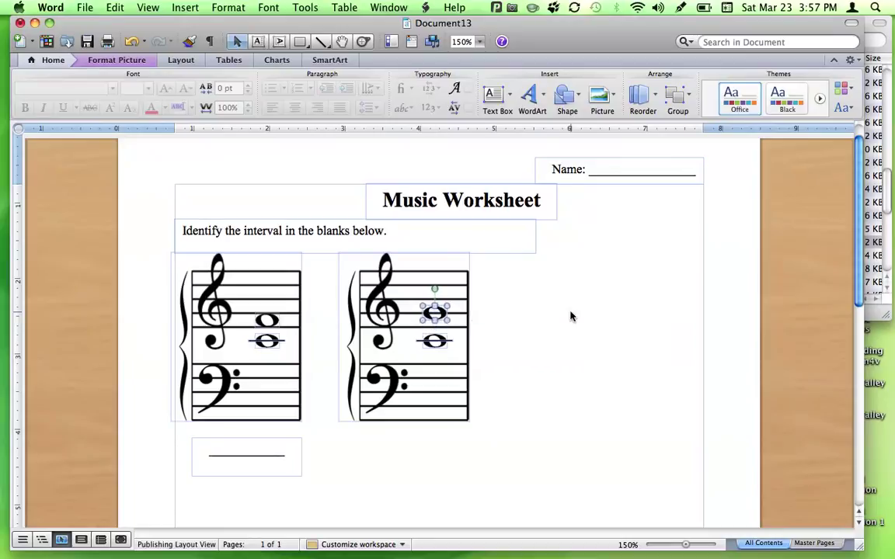
left_click(570, 316)
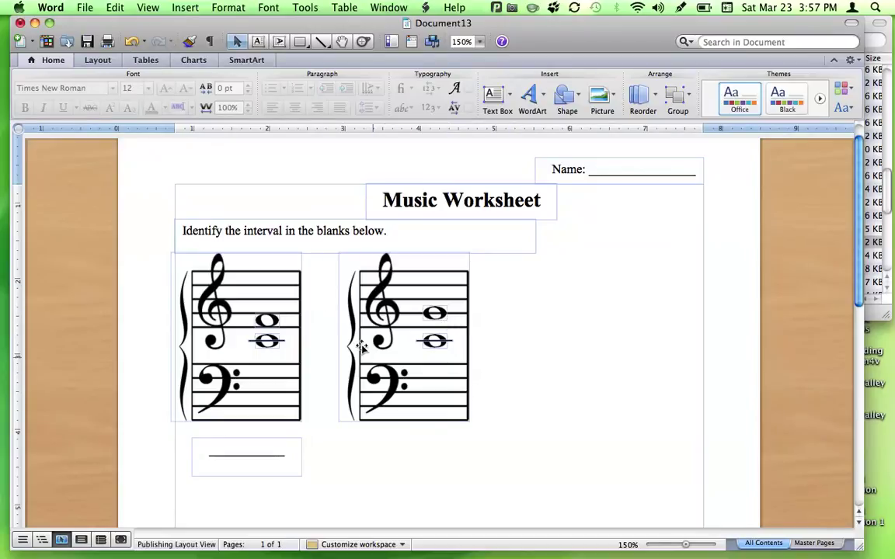
left_click(256, 449)
key("super+c")
left_click(420, 473)
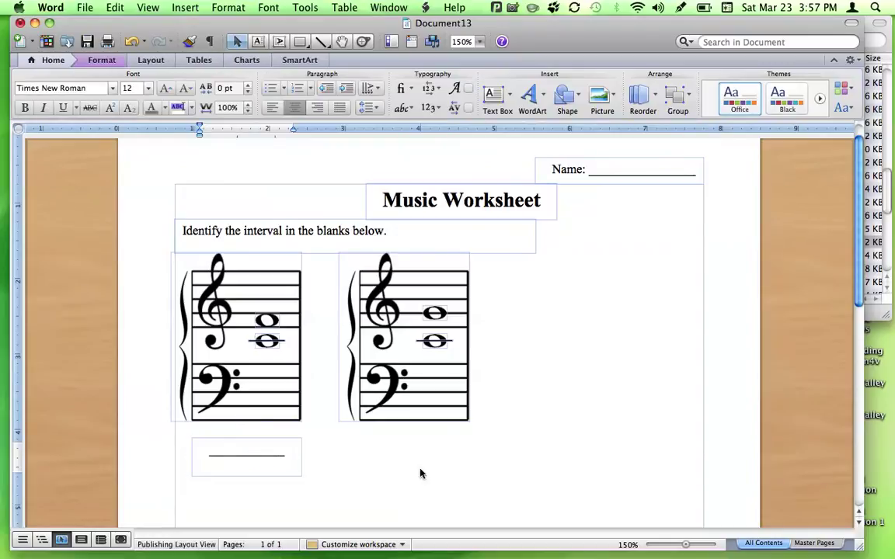
key("super+v")
left_click_drag(295, 466, 450, 461)
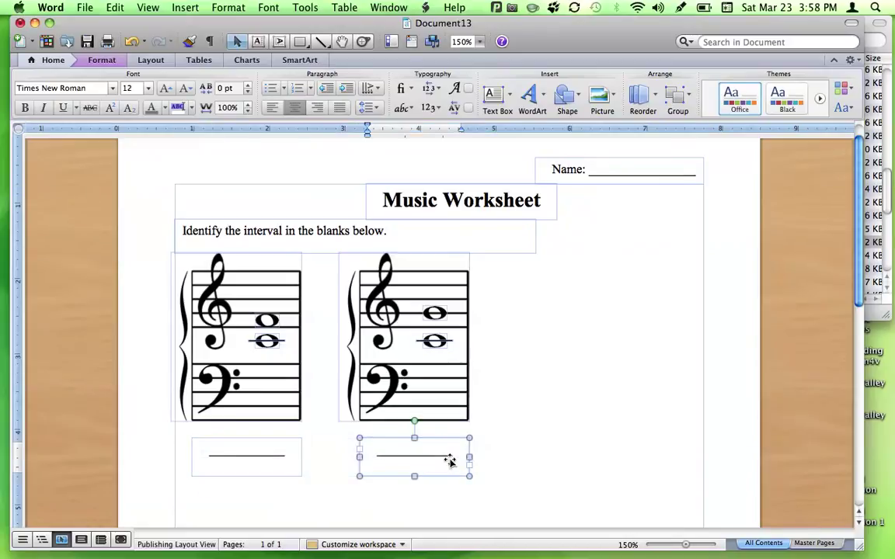
left_click(508, 414)
Step: Duplicate the first grouped grand staff and place the copy beside the second one as a third example
left_click(270, 300)
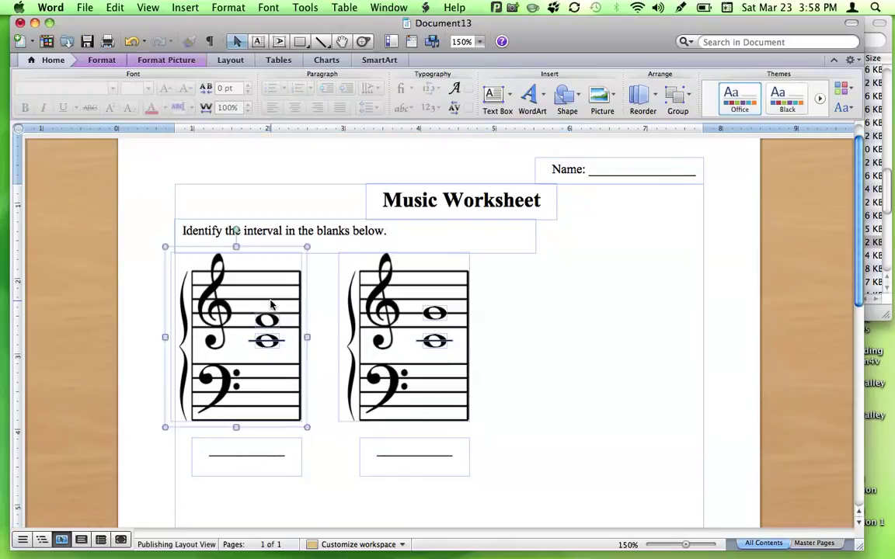
left_click(527, 278)
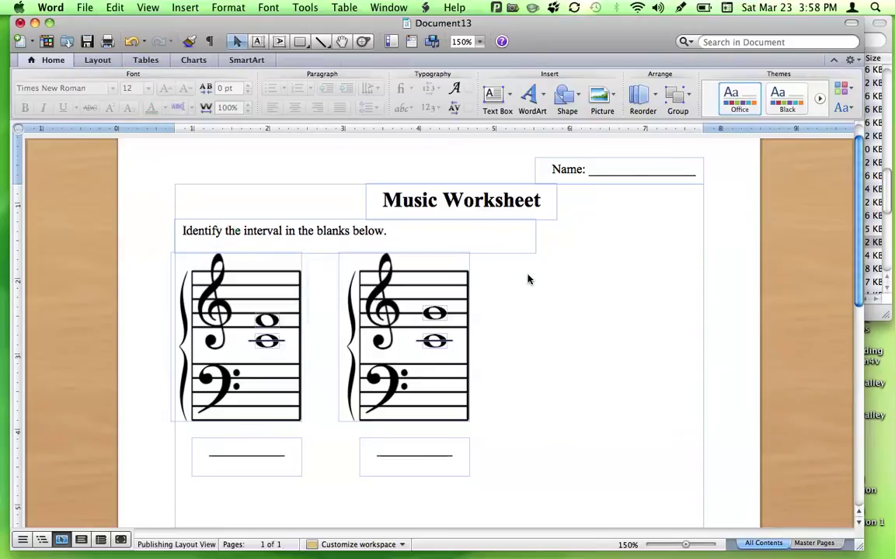
key("super+v")
left_click_drag(292, 351, 622, 336)
left_click(696, 296)
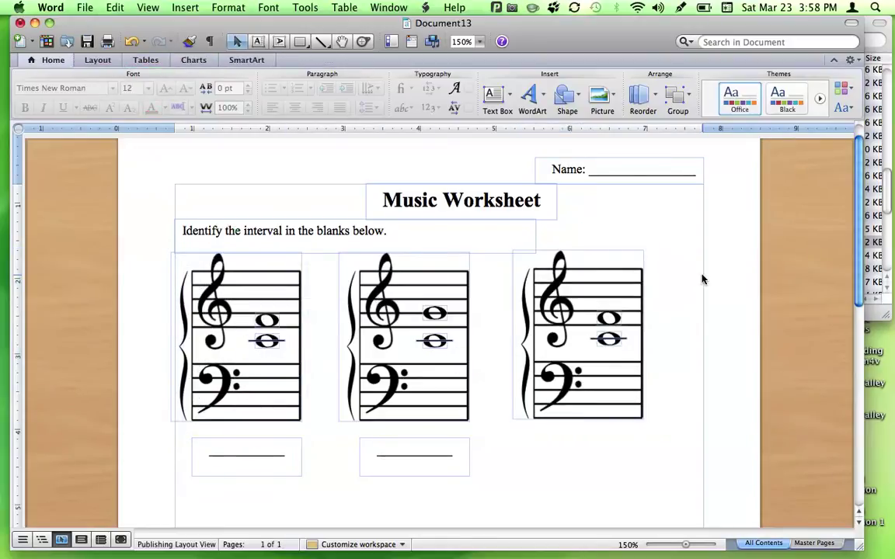
Step: Ungroup the third grand staff and delete the ledger line through its lower note
left_click(608, 339)
right_click(608, 340)
mouse_move(713, 430)
left_click(803, 442)
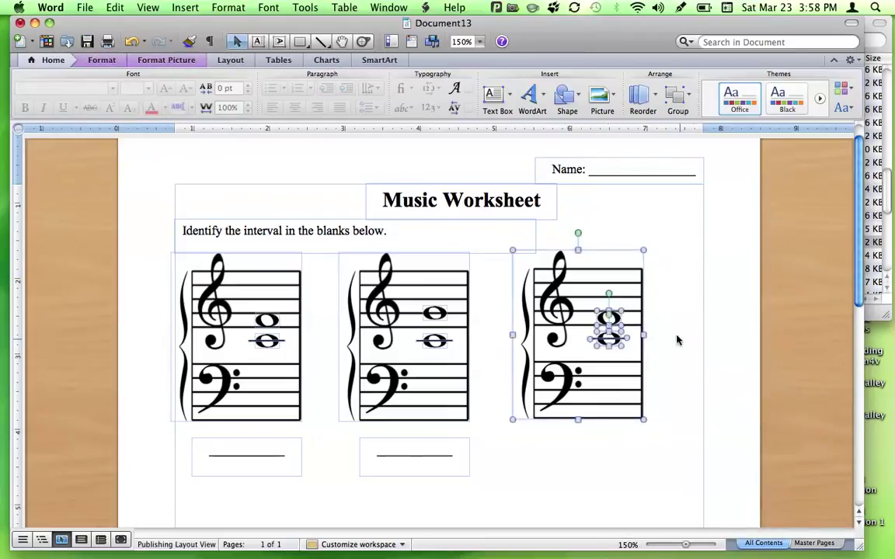
left_click(689, 360)
left_click(619, 339)
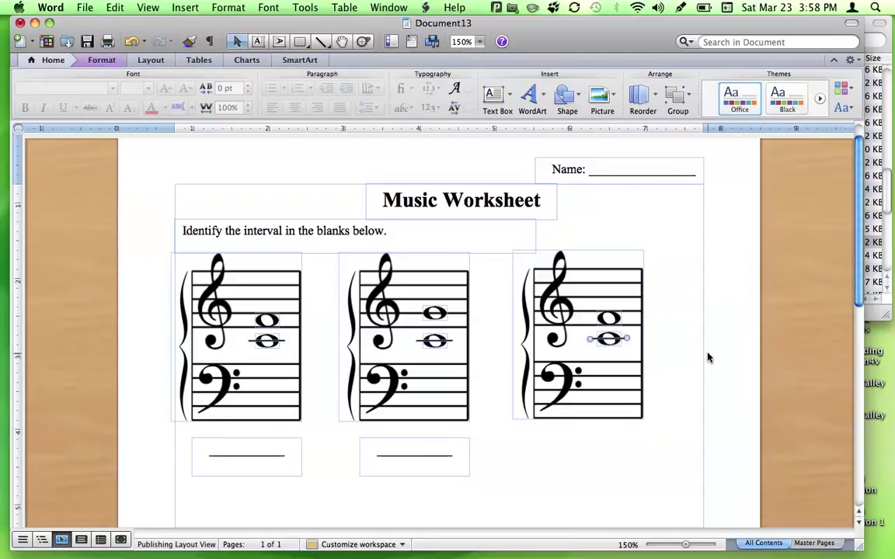
Step: Move the third example's two notes into the bass staff, the lower on the middle line and the upper on the line above
left_click(615, 339)
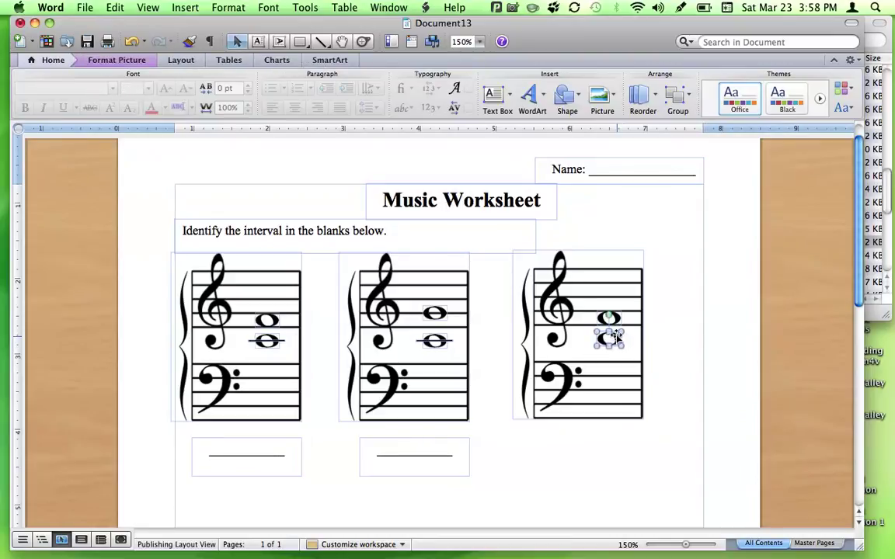
left_click_drag(609, 339, 609, 387)
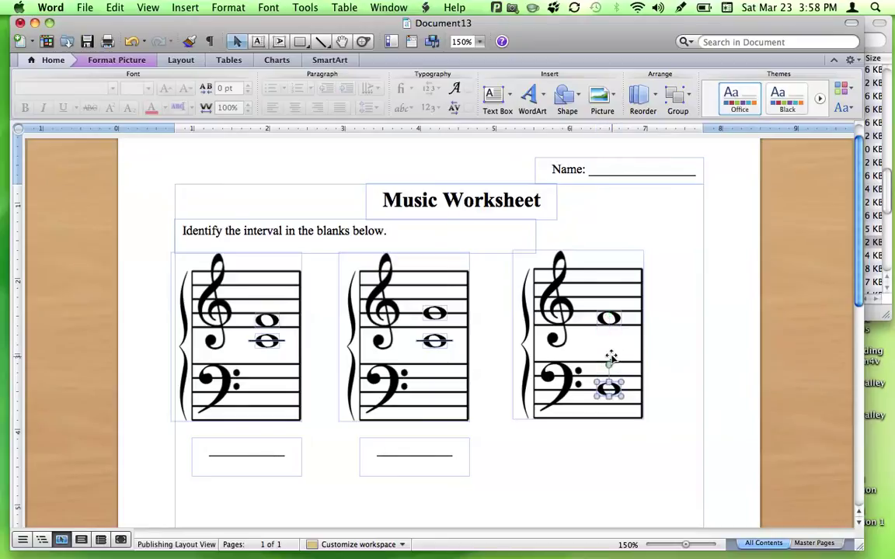
left_click(610, 317)
left_click_drag(609, 318, 610, 376)
key("Up")
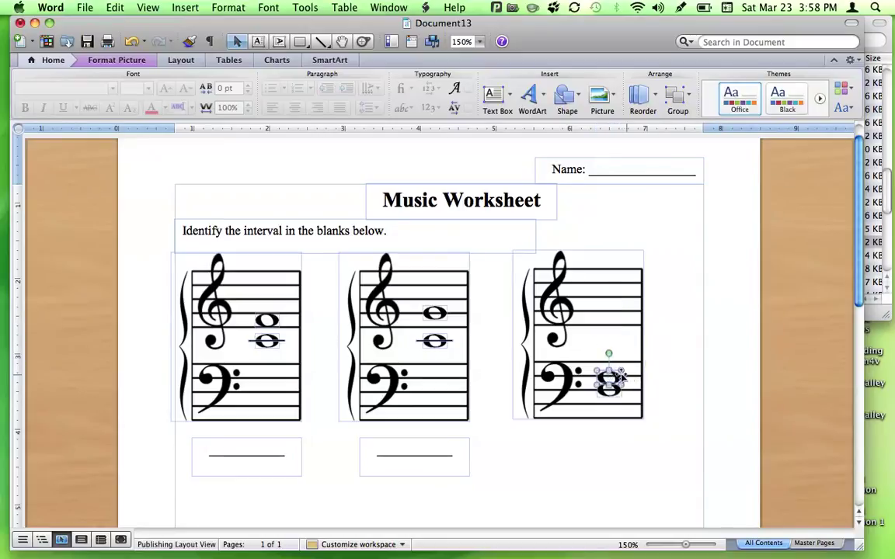
left_click(678, 342)
Step: Copy the second answer blank and place the copy beneath the third grand staff
left_click(462, 457)
key("super+c")
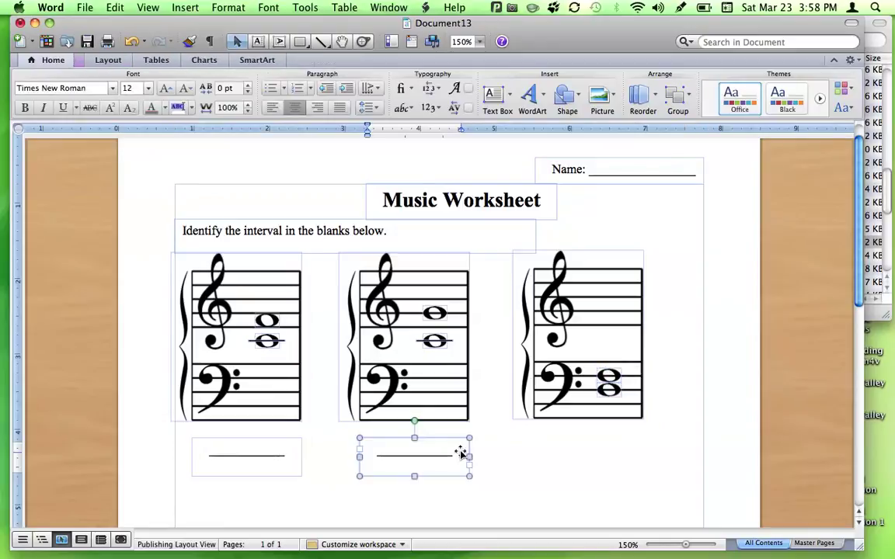
left_click(571, 450)
key("super+v")
left_click_drag(464, 478, 619, 469)
left_click(697, 401)
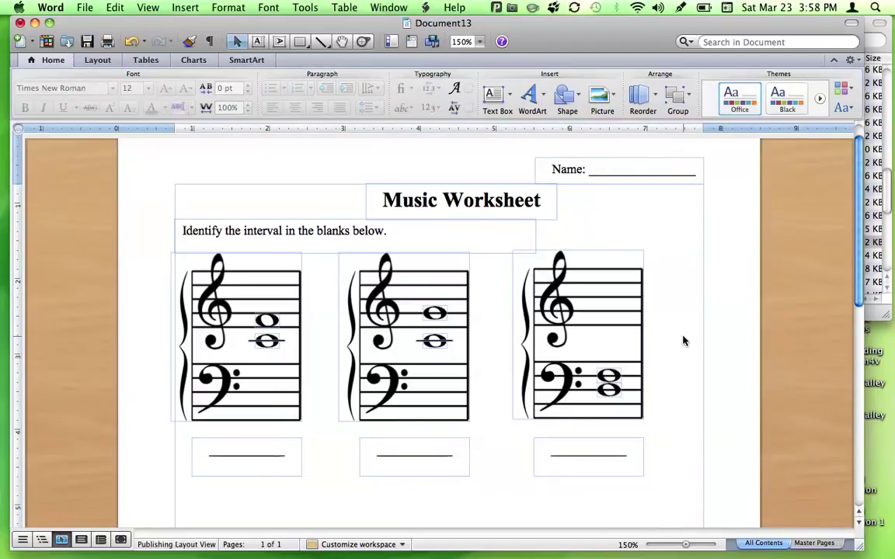
Step: Insert the images rhythm value quarter rest.png, rhythm value half rest.png and rhythm value whole rest.png from Finder below the answer blanks
scroll(684, 340, "down", 6)
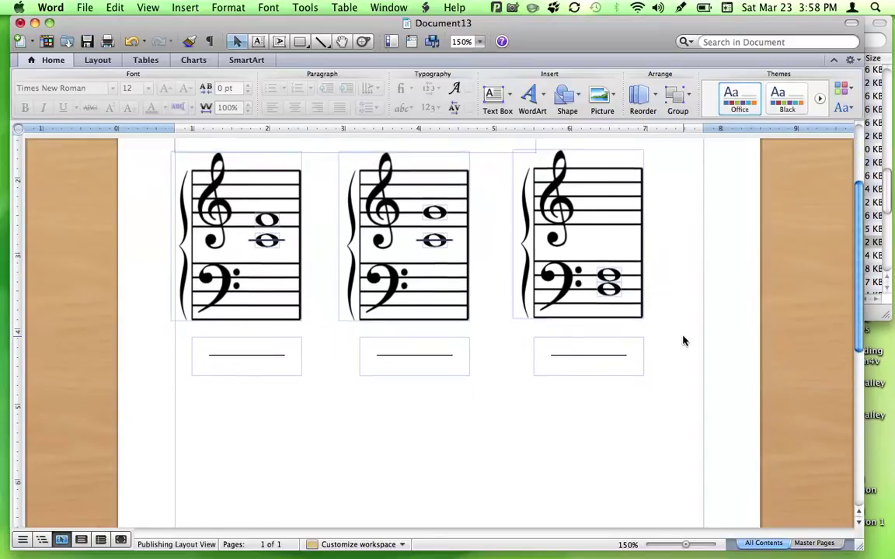
scroll(684, 340, "up", 5)
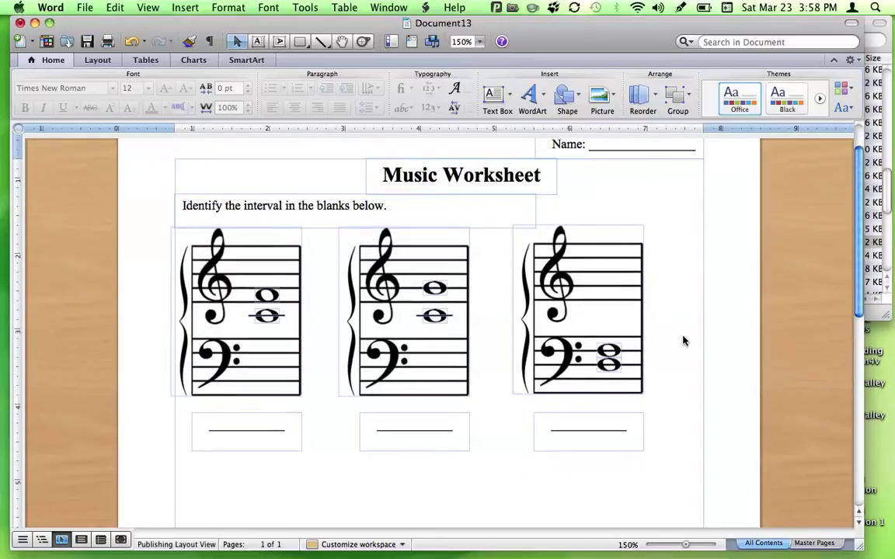
scroll(664, 338, "down", 1)
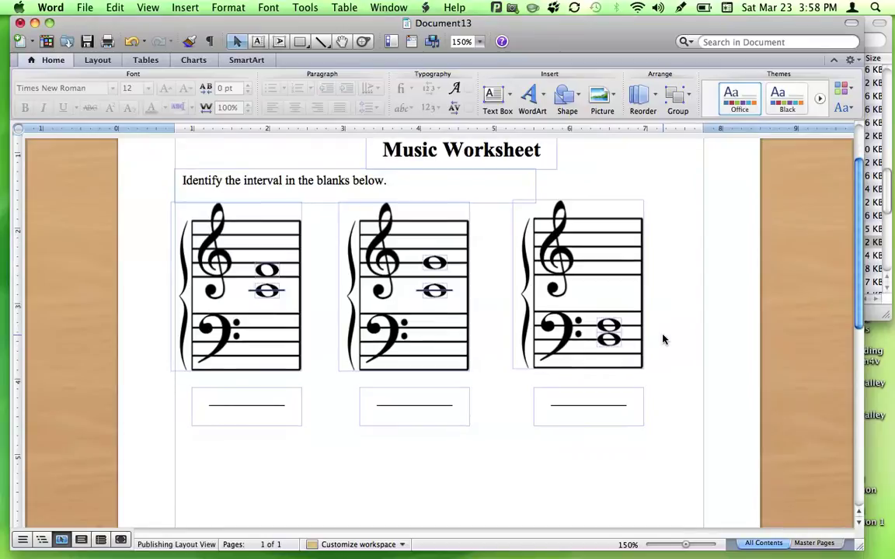
left_click(886, 48)
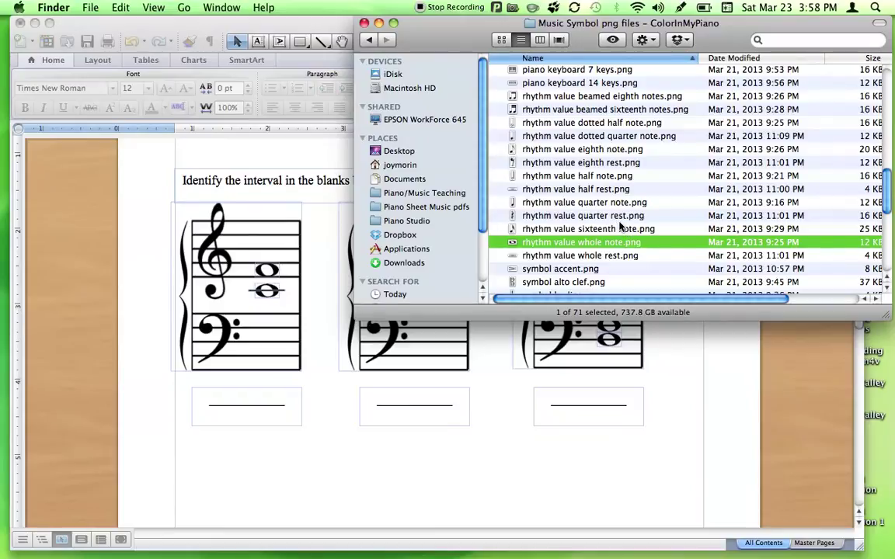
left_click(608, 217)
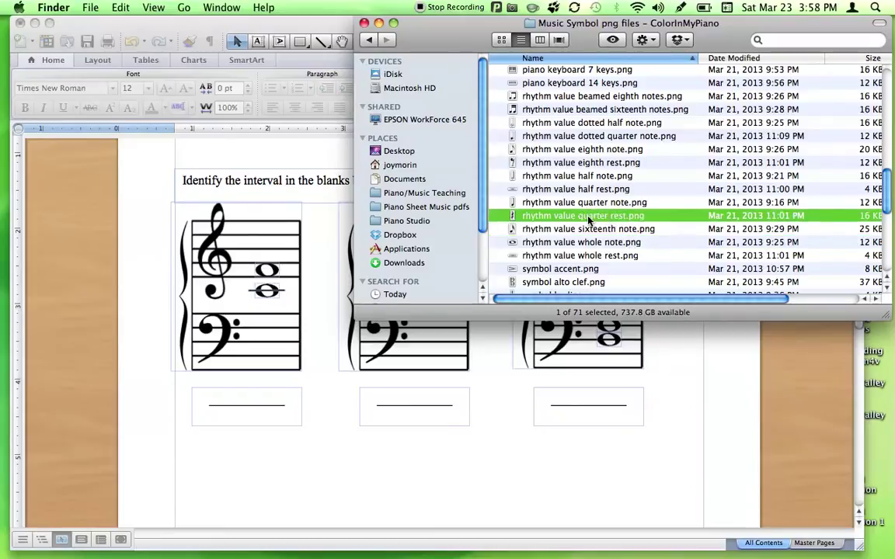
left_click_drag(591, 220, 392, 489)
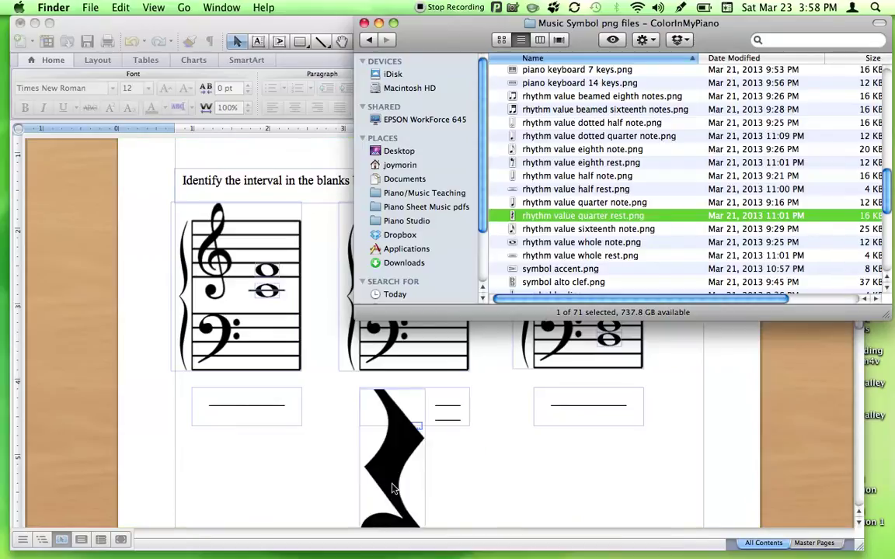
left_click(573, 191)
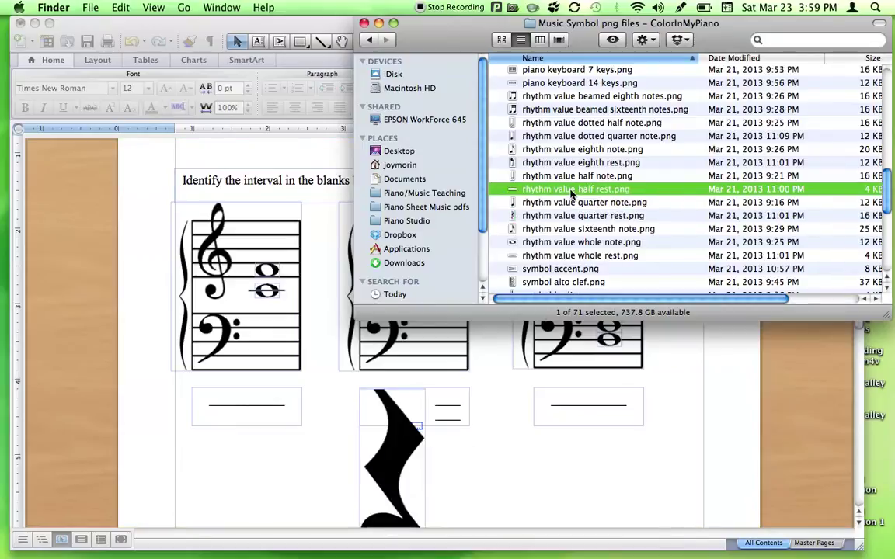
left_click_drag(571, 192, 517, 465)
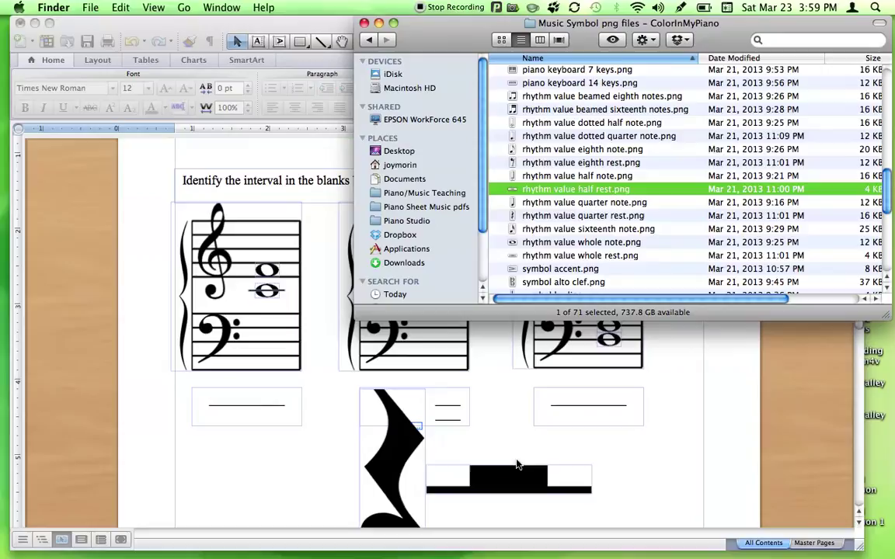
left_click(585, 256)
left_click_drag(582, 259, 296, 485)
left_click(684, 379)
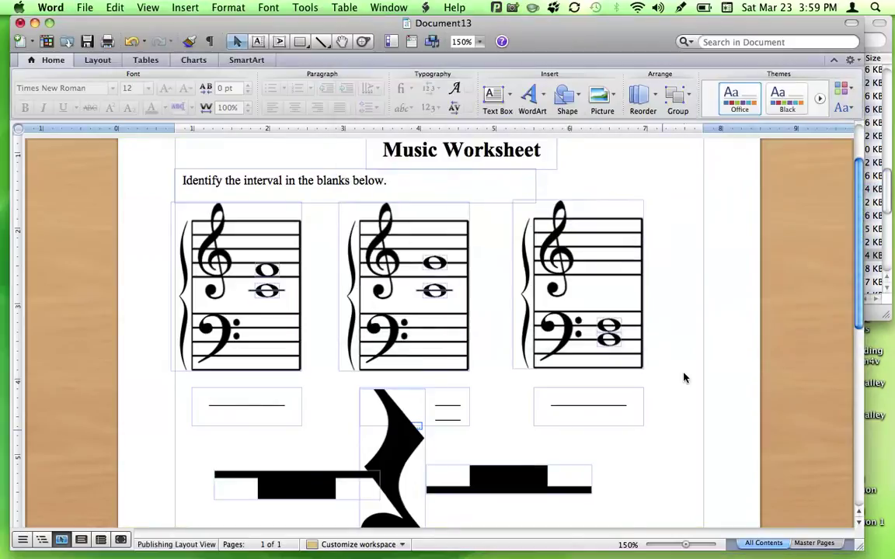
Step: Select all three rest images and scale them down together to small symbol size
scroll(717, 262, "down", 5)
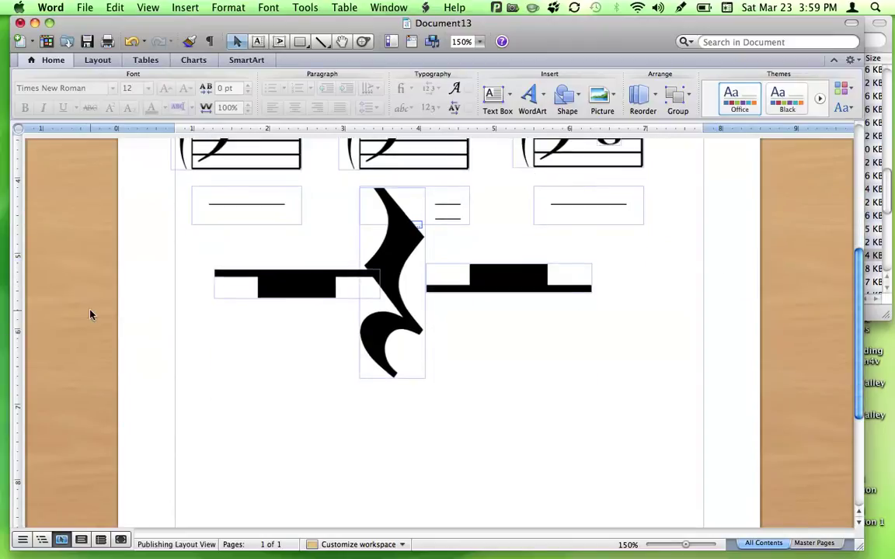
left_click_drag(142, 248, 631, 388)
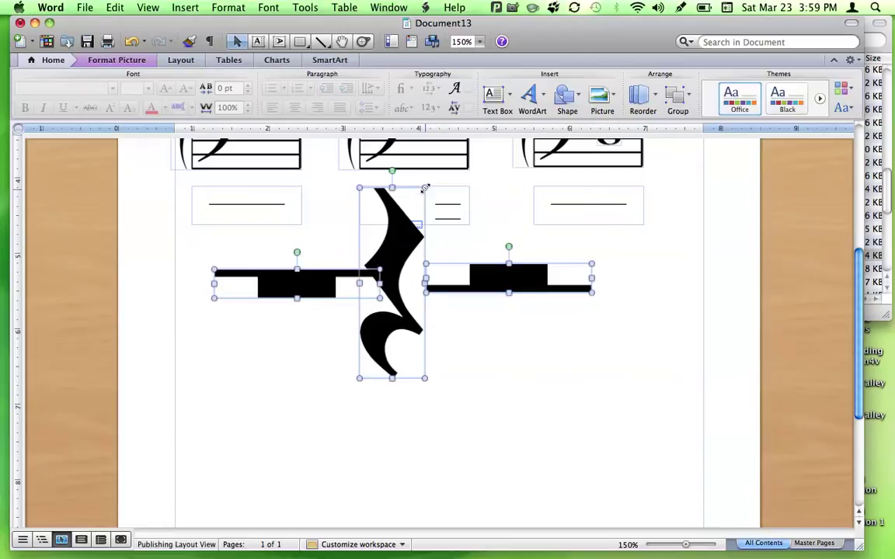
left_click_drag(425, 188, 379, 278)
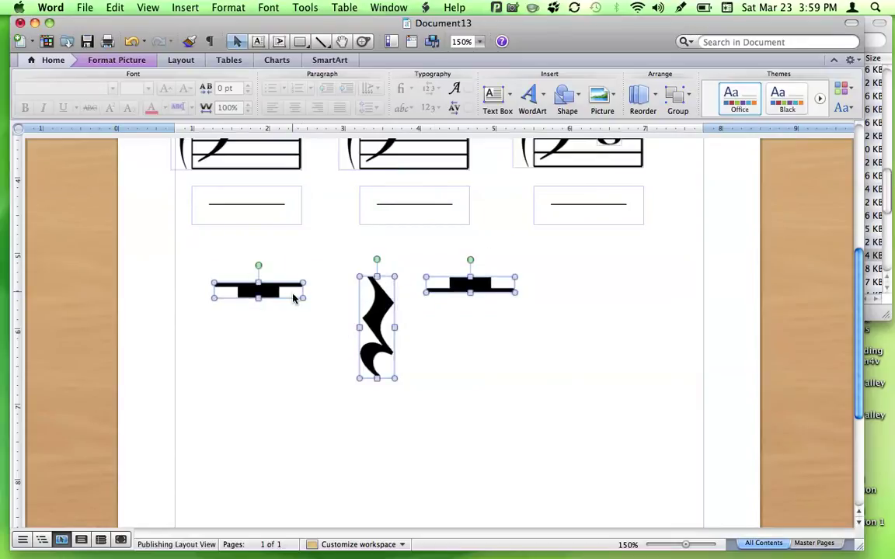
left_click_drag(395, 277, 383, 313)
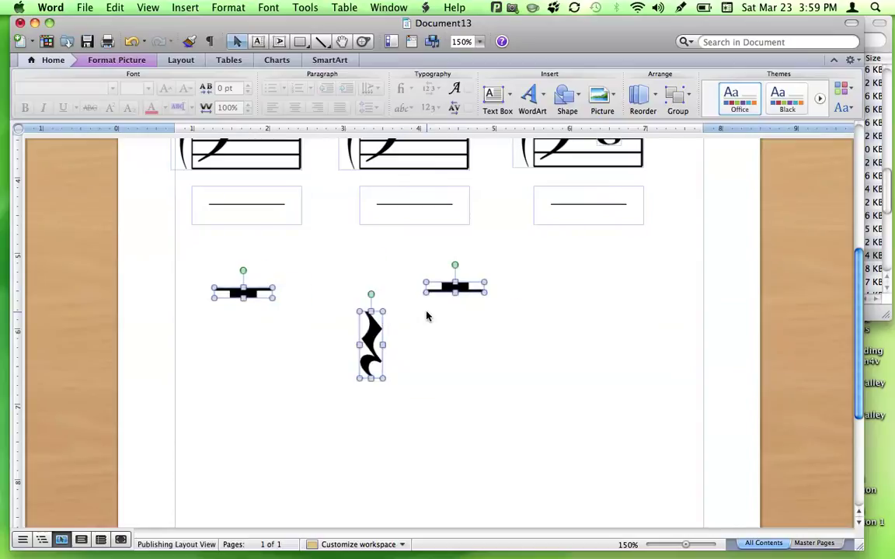
left_click_drag(383, 312, 372, 313)
left_click(608, 390)
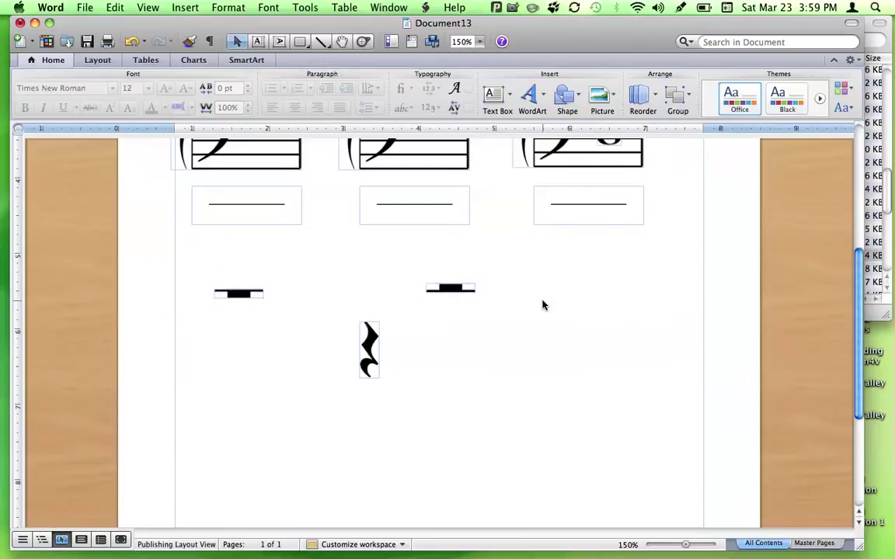
Step: Arrange the rests in a column near the left margin, with the half rest above the whole rest and the quarter rest below
scroll(483, 293, "down", 3)
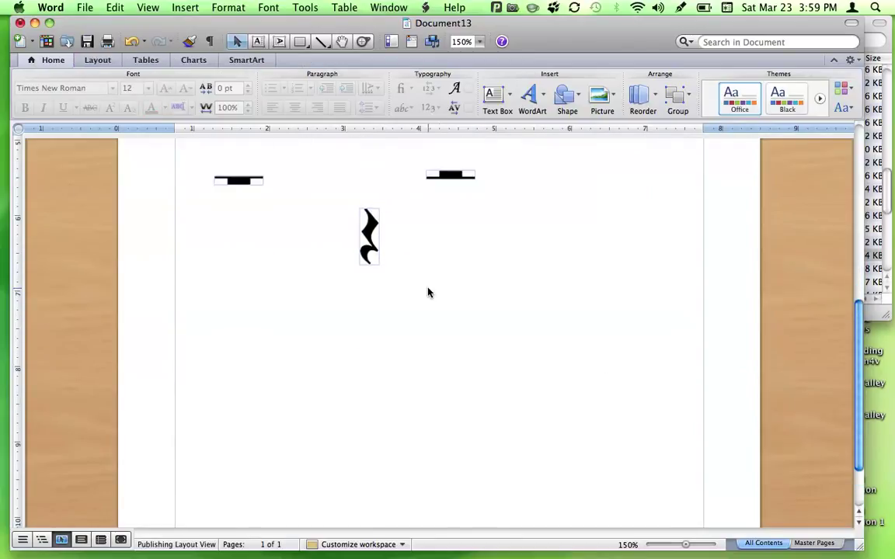
left_click_drag(450, 173, 236, 282)
left_click_drag(359, 235, 219, 369)
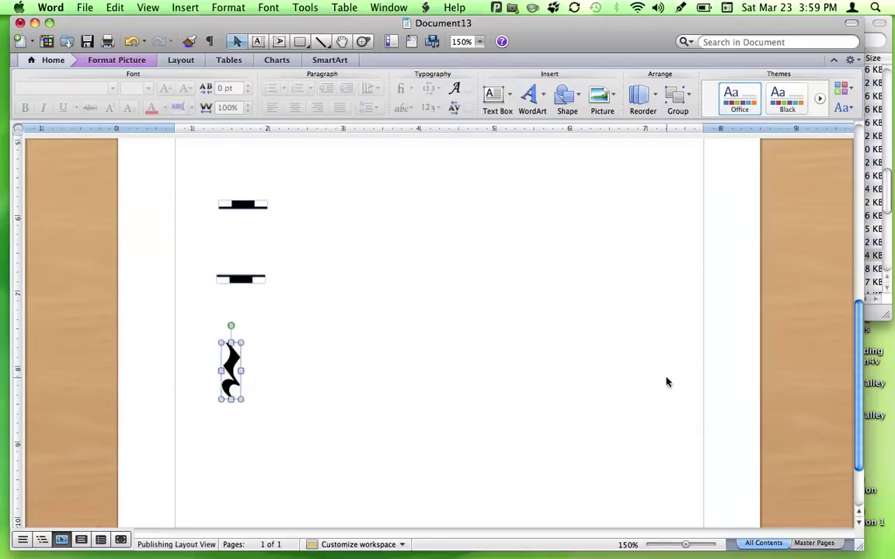
left_click_drag(230, 362, 242, 364)
left_click(553, 256)
Step: Duplicate the instruction text box and place the copy at the left margin between the answer blanks and the rests
scroll(532, 303, "up", 2)
scroll(530, 303, "up", 2)
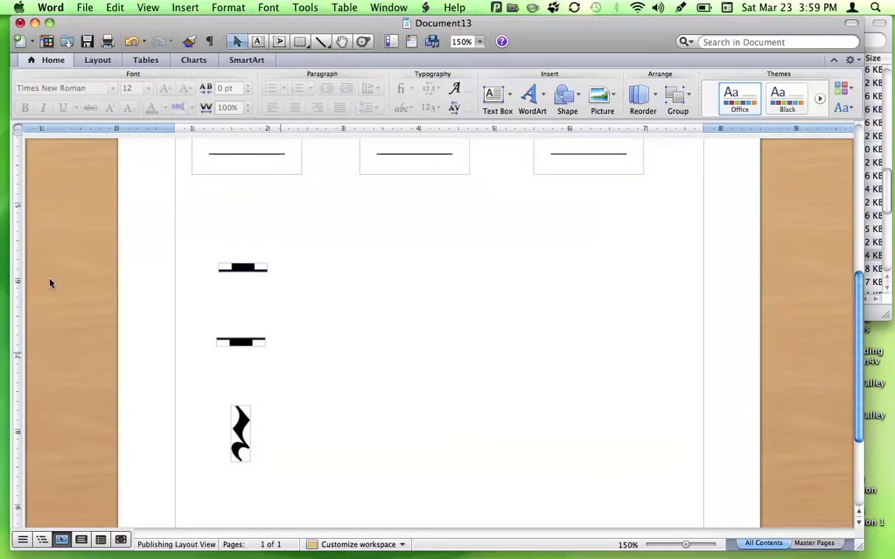
scroll(50, 282, "up", 10)
left_click(242, 256)
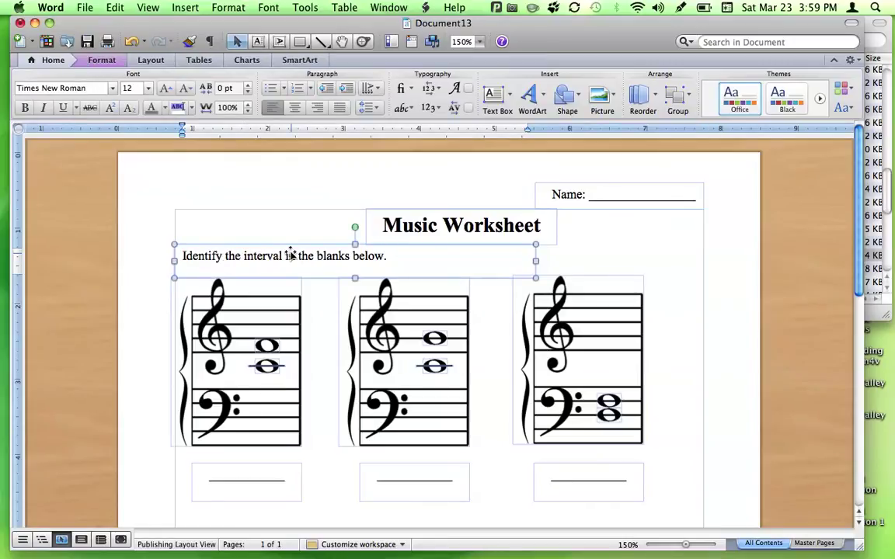
left_click(598, 244)
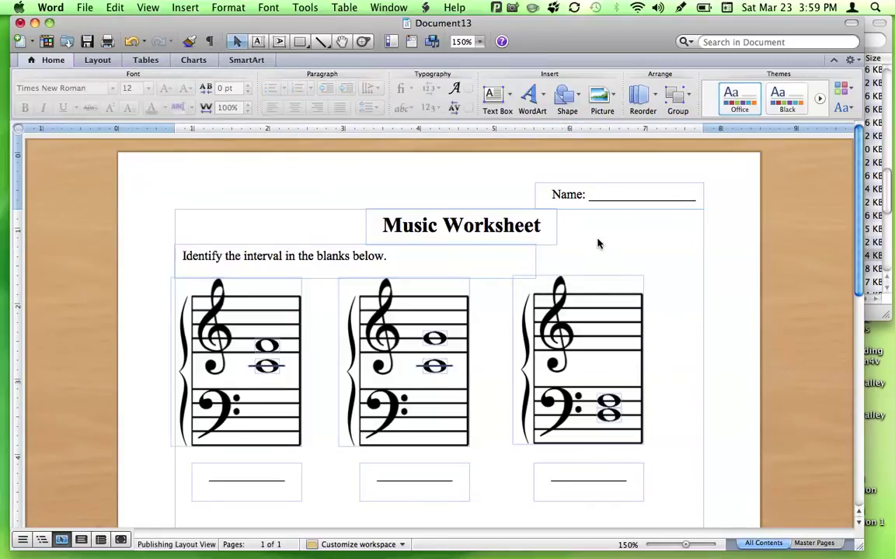
key("super+z")
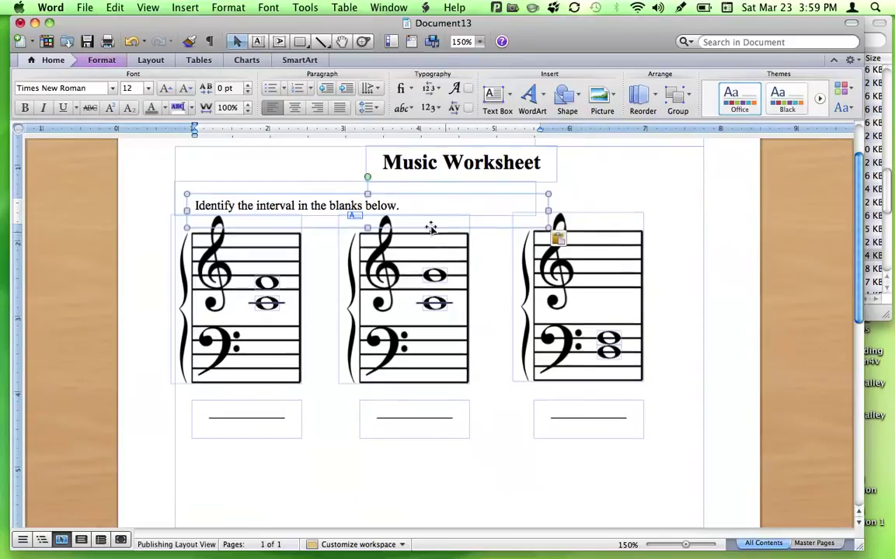
left_click_drag(418, 346, 406, 479)
left_click(564, 457)
scroll(362, 304, "down", 5)
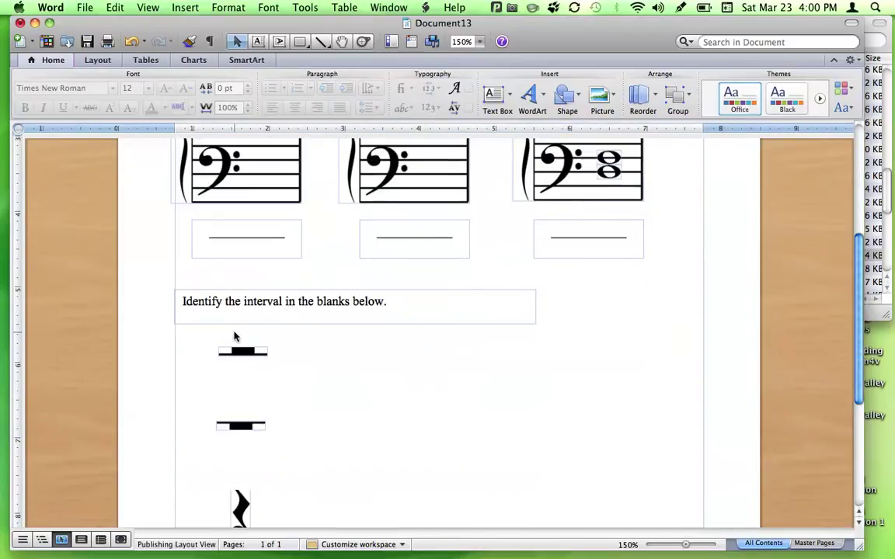
Step: Replace the copied instruction with "Matching: Draw a line from the symbol on the left to its term on the right." and widen its box to about 6.01"
left_click(193, 307)
left_click_drag(193, 307, 372, 304)
type("Matching: Draw a line from the symbol on the left to its term on the")
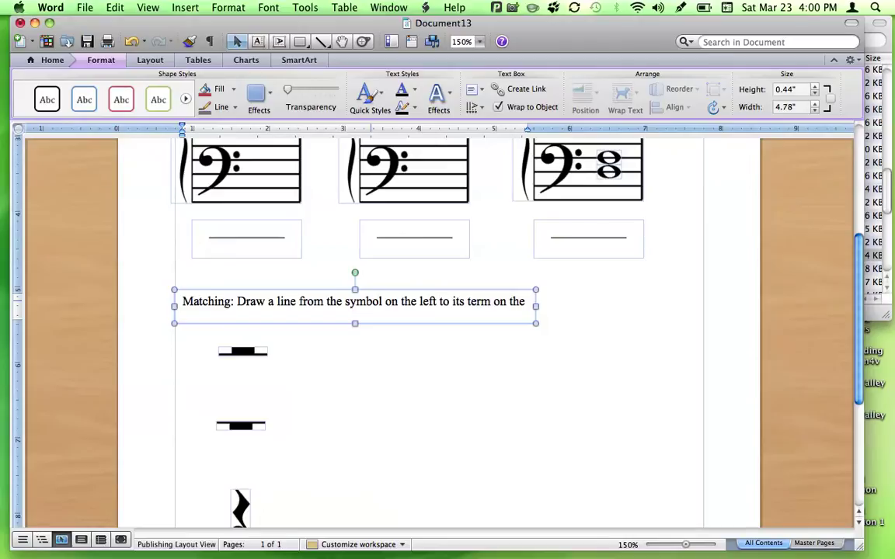
left_click_drag(536, 306, 629, 304)
left_click(569, 339)
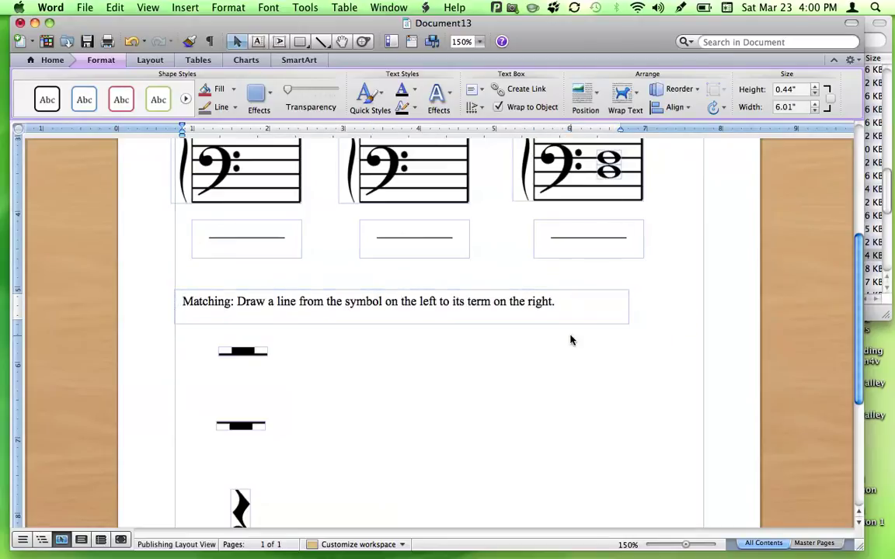
Step: Add a text box at the right margin below the matching instruction reading "Quarter rest", centred horizontally and aligned to the middle vertically
scroll(425, 354, "down", 3)
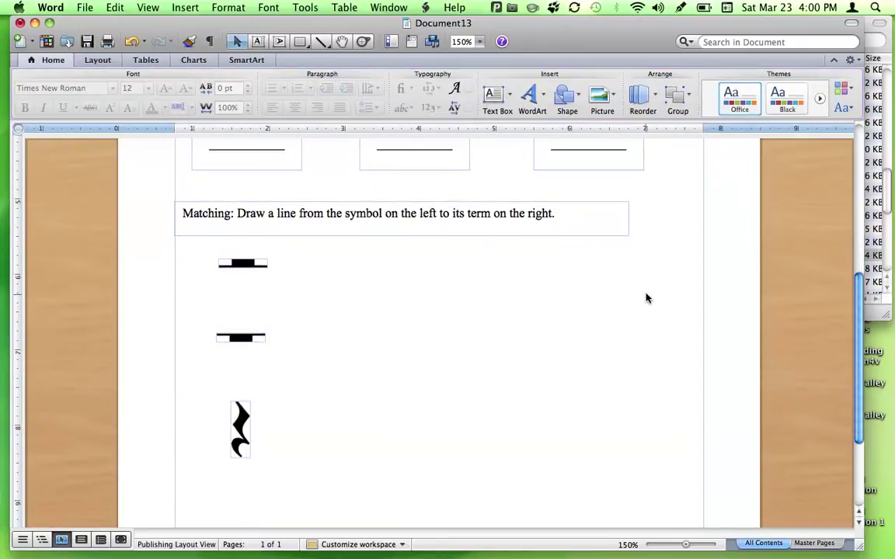
left_click(259, 42)
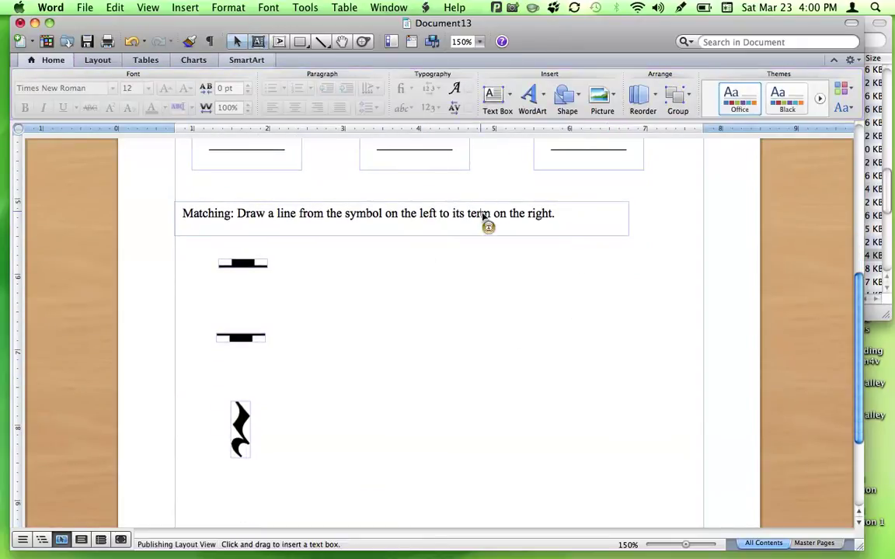
left_click_drag(580, 247, 703, 291)
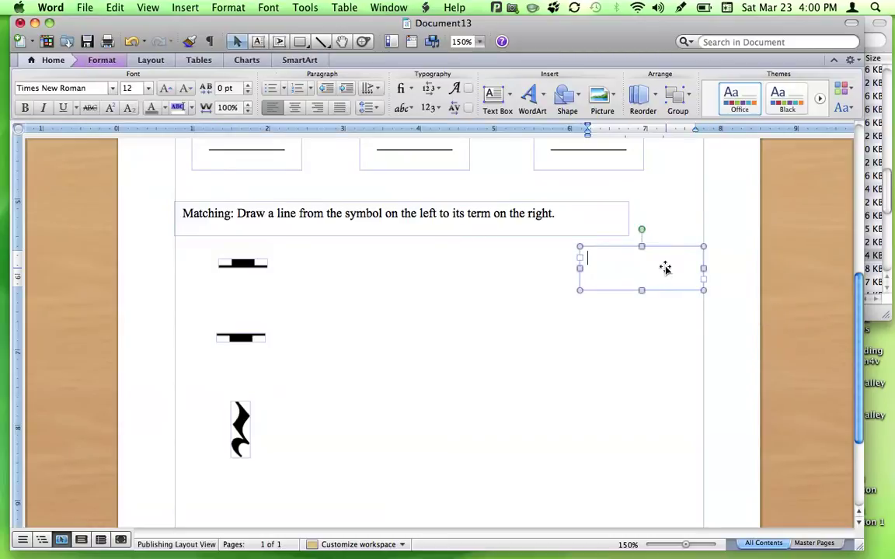
left_click(295, 108)
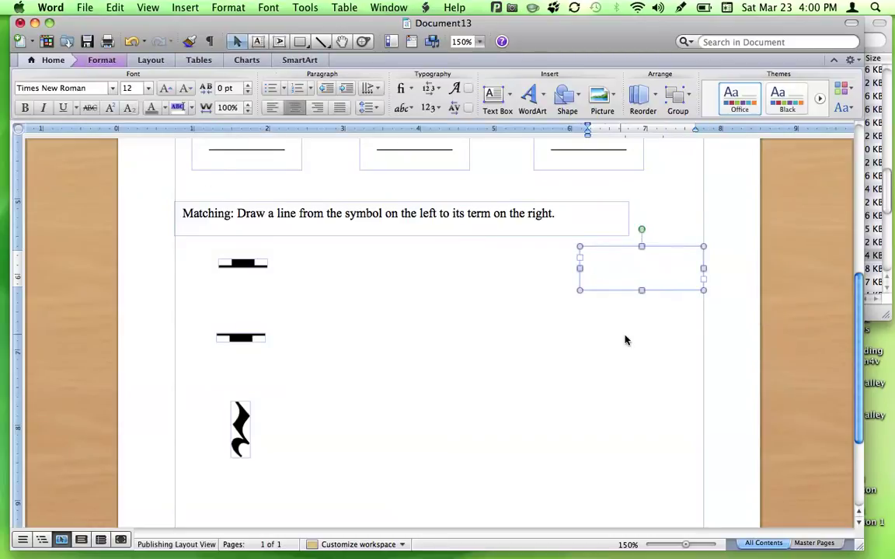
type("Quarter rest")
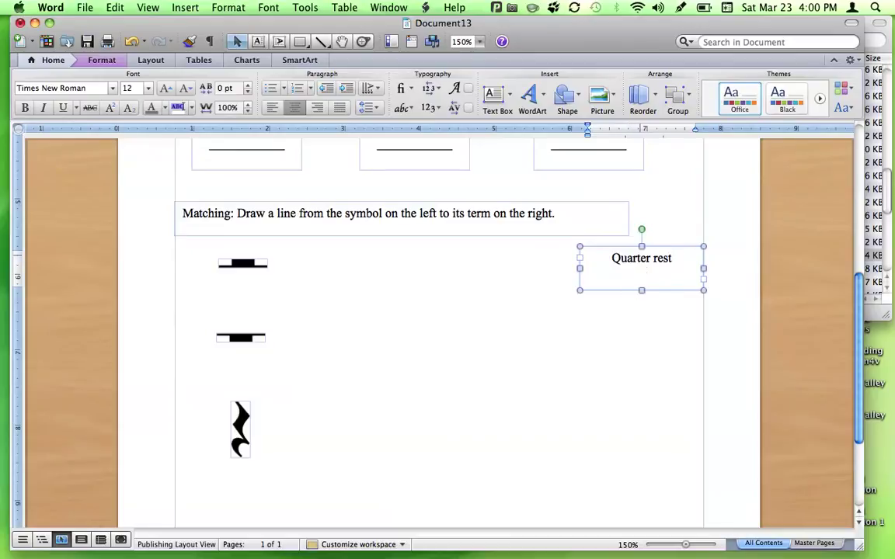
left_click(113, 62)
left_click(473, 90)
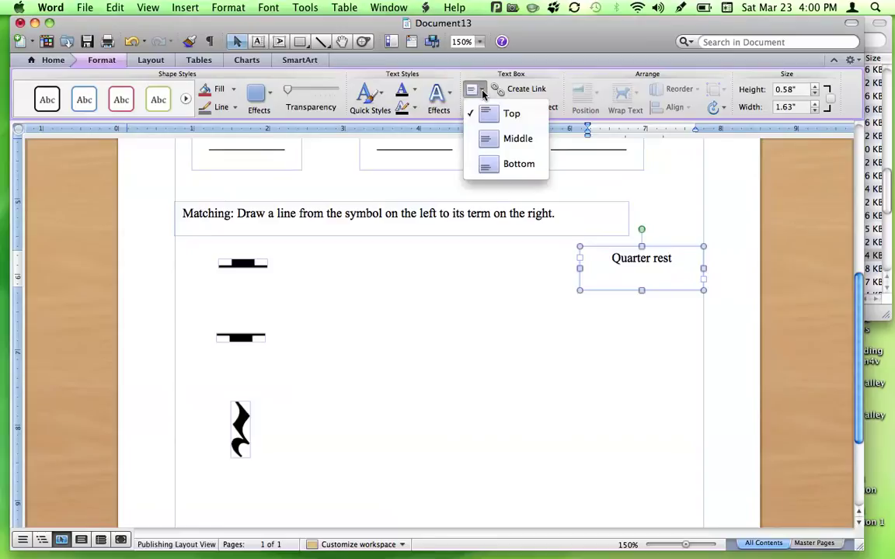
left_click(518, 140)
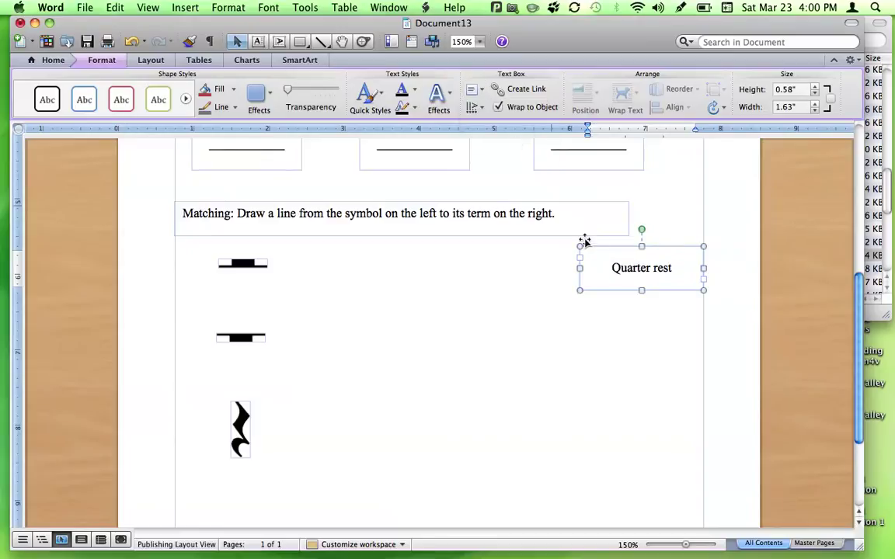
Step: Duplicate the "Quarter rest" text box twice and stack the copies below it, level with the second and third rest symbols
left_click(665, 266)
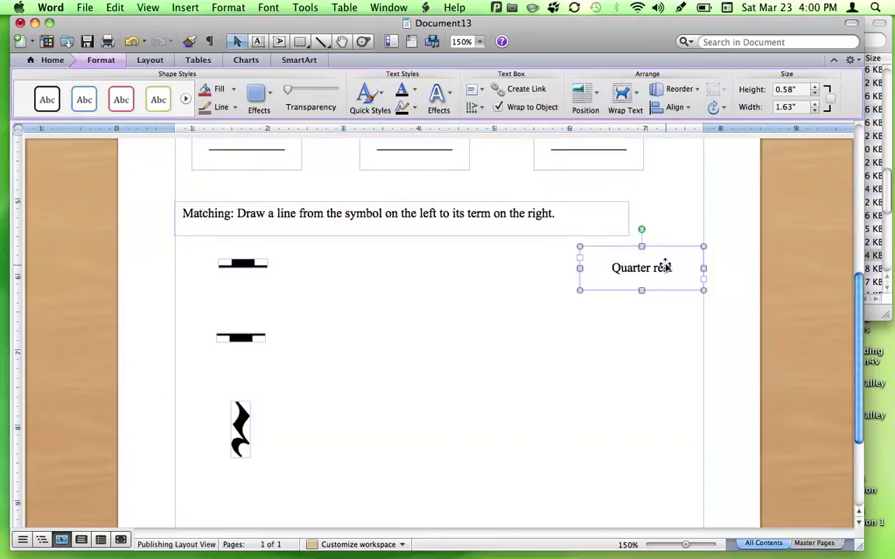
key("super+c")
left_click(665, 368)
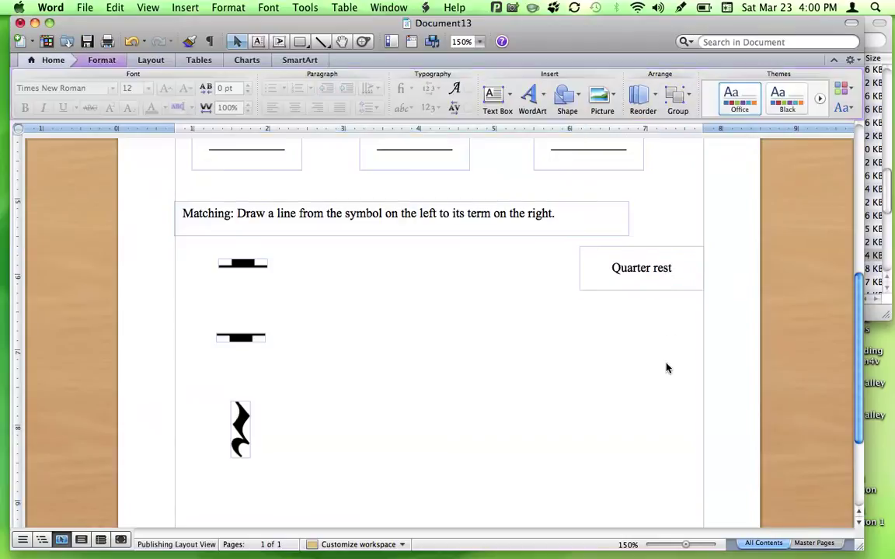
key("super+v")
left_click(653, 293)
left_click_drag(654, 293, 641, 359)
left_click(651, 416)
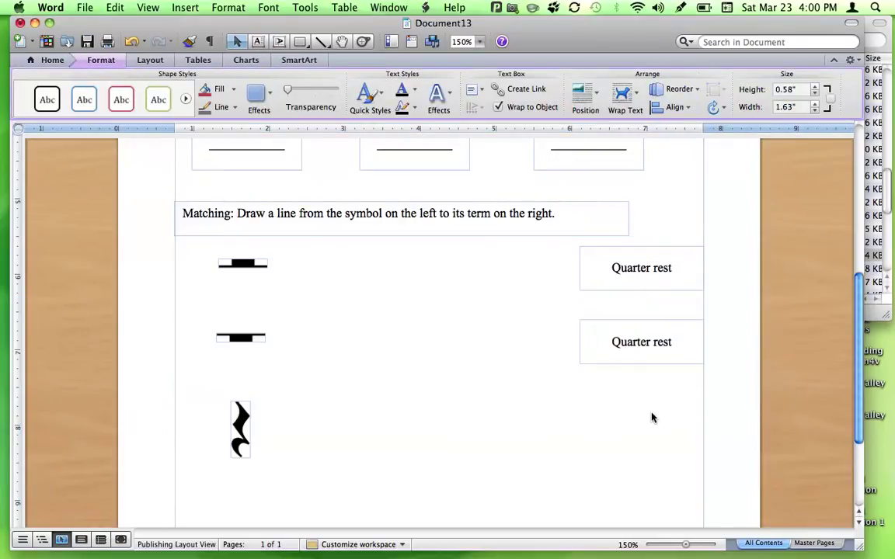
key("super+v")
left_click_drag(661, 297, 645, 433)
Step: Change the middle label to "Half rest" and the lowest label to "Whole rest"
left_click(632, 343)
double_click(631, 343)
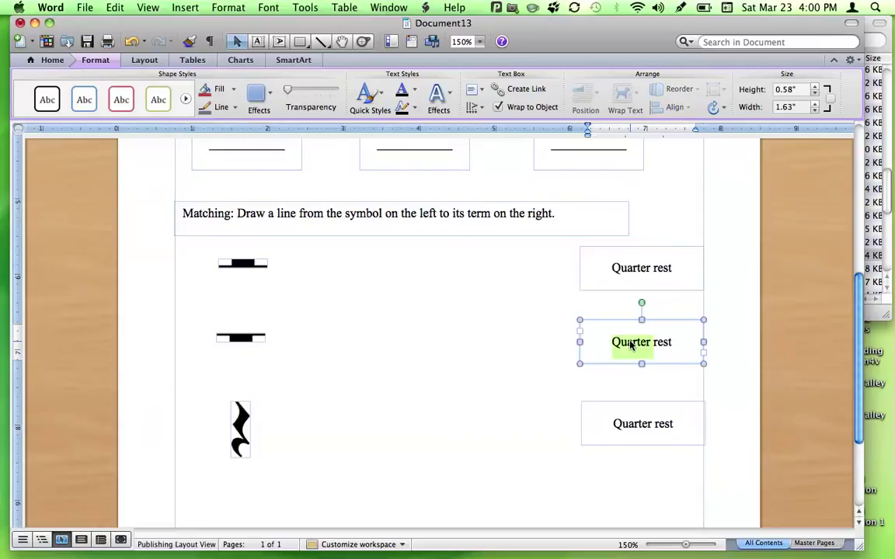
type("Half")
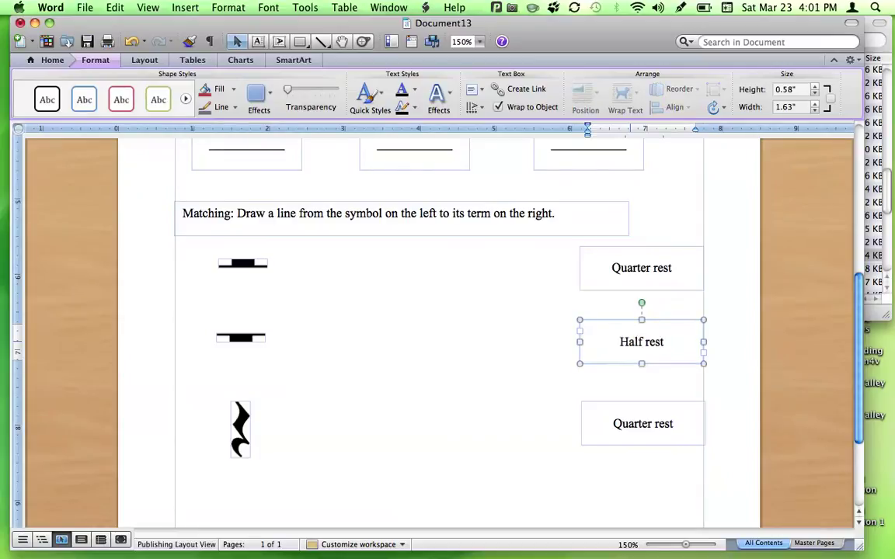
left_click(630, 424)
double_click(633, 425)
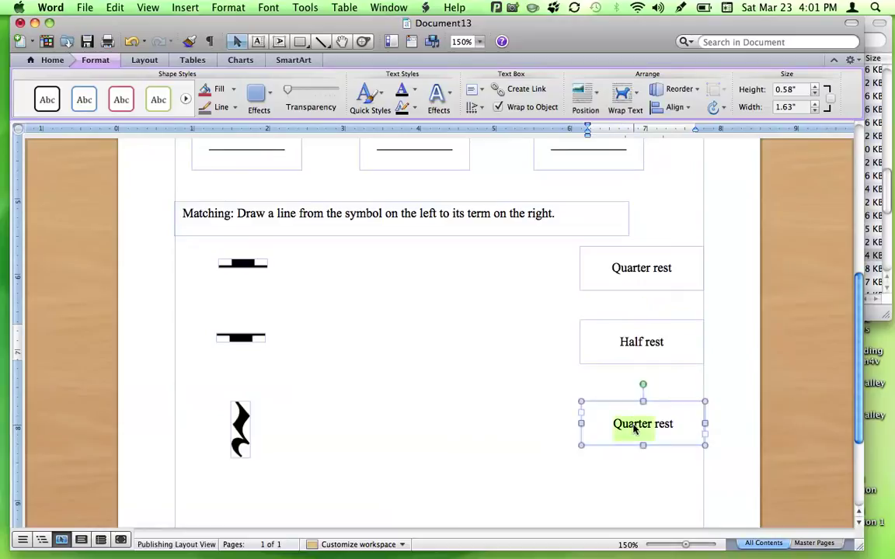
type("Whol")
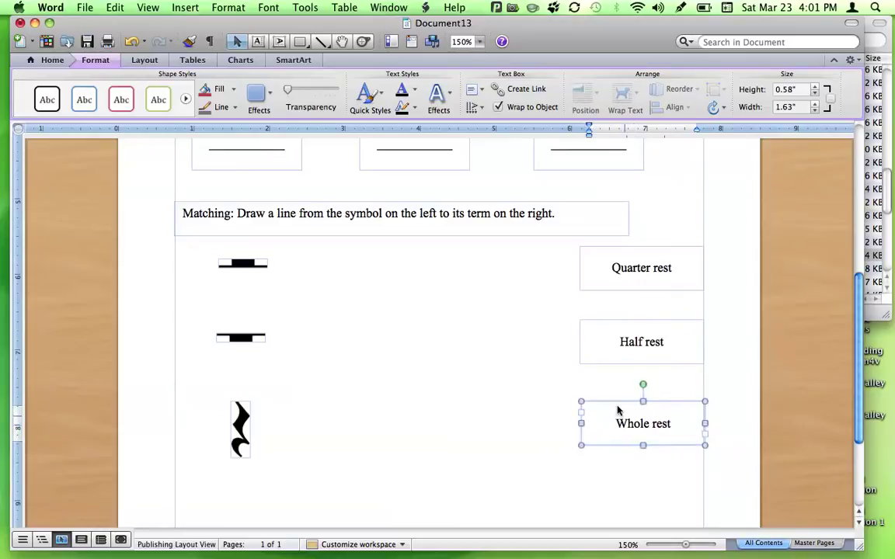
left_click(441, 341)
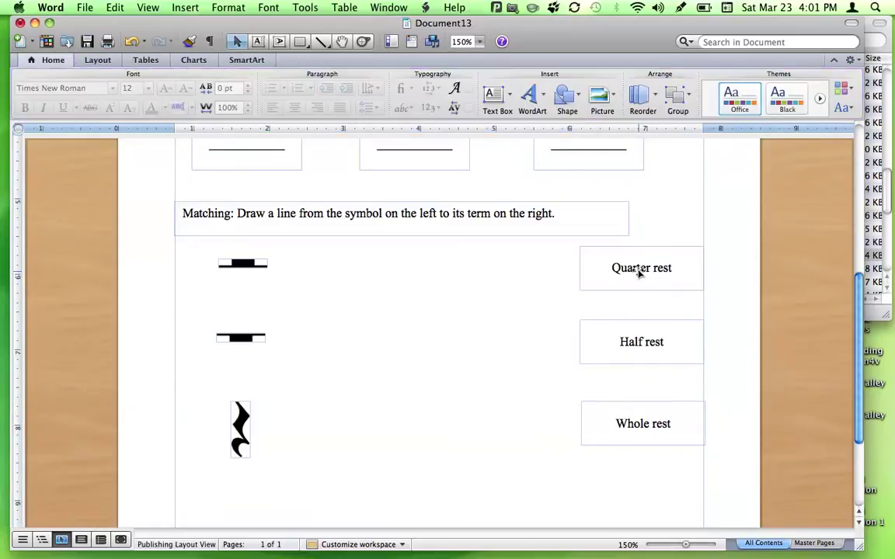
Step: Shift the half rest and whole rest images slightly down to line up with the labels opposite them
left_click_drag(250, 266, 252, 271)
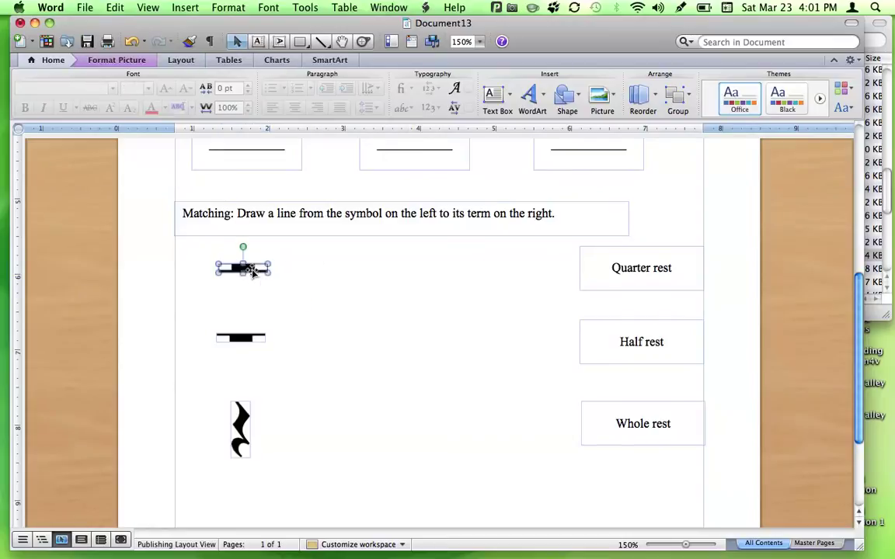
left_click(240, 338)
left_click_drag(241, 338, 241, 345)
left_click(303, 335)
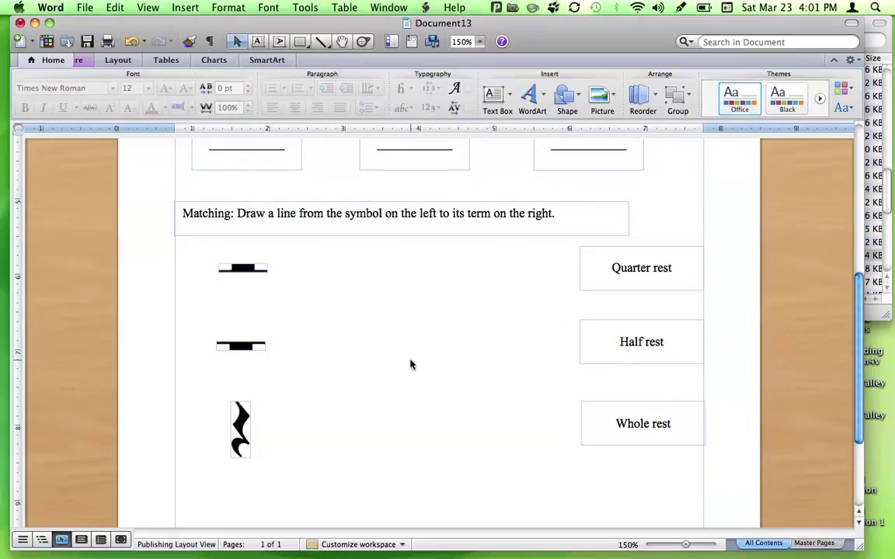
Step: Insert the image *staff.png from the Finder window into the empty space below the quarter rest symbol
scroll(412, 362, "down", 5)
scroll(413, 365, "up", 10)
scroll(411, 366, "up", 4)
scroll(412, 369, "down", 14)
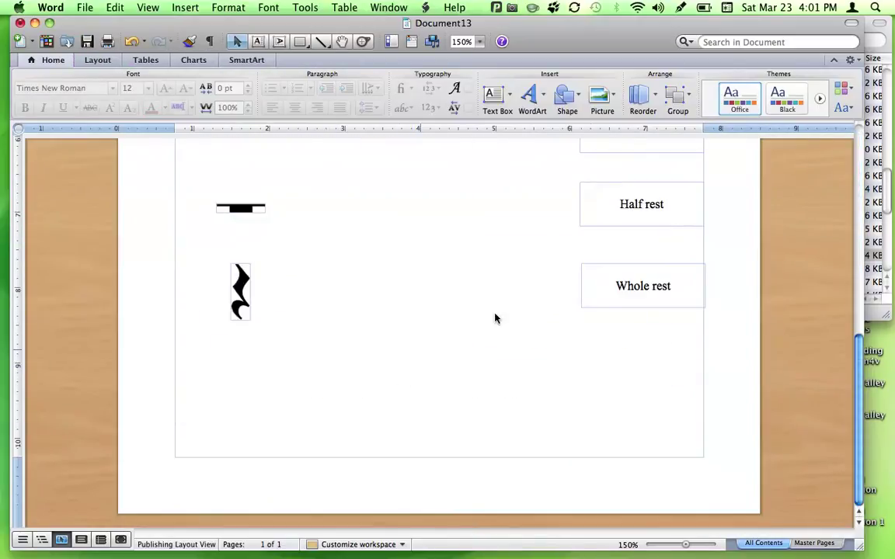
left_click(887, 48)
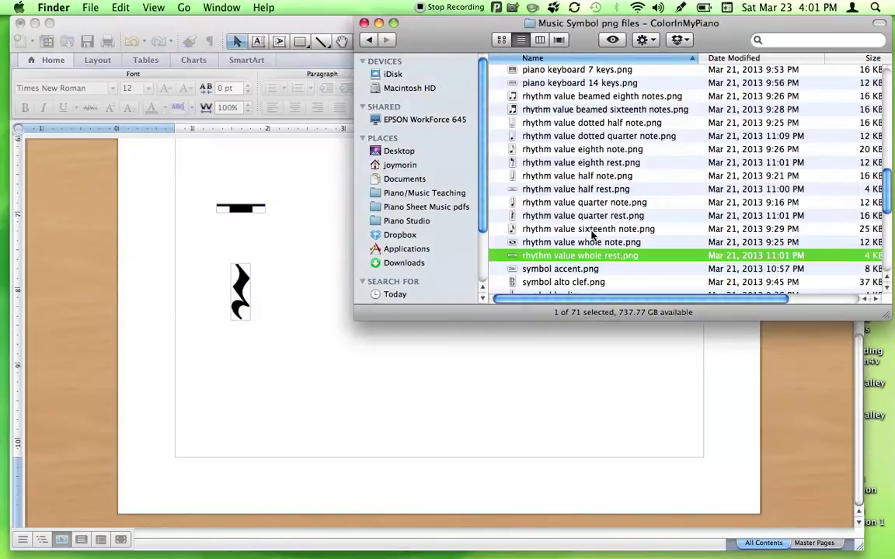
scroll(590, 212, "up", 10)
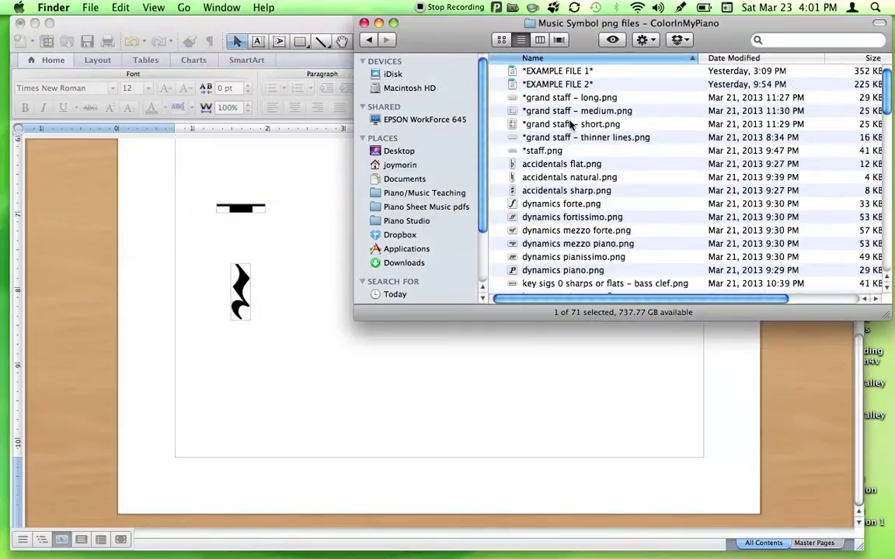
left_click(554, 152)
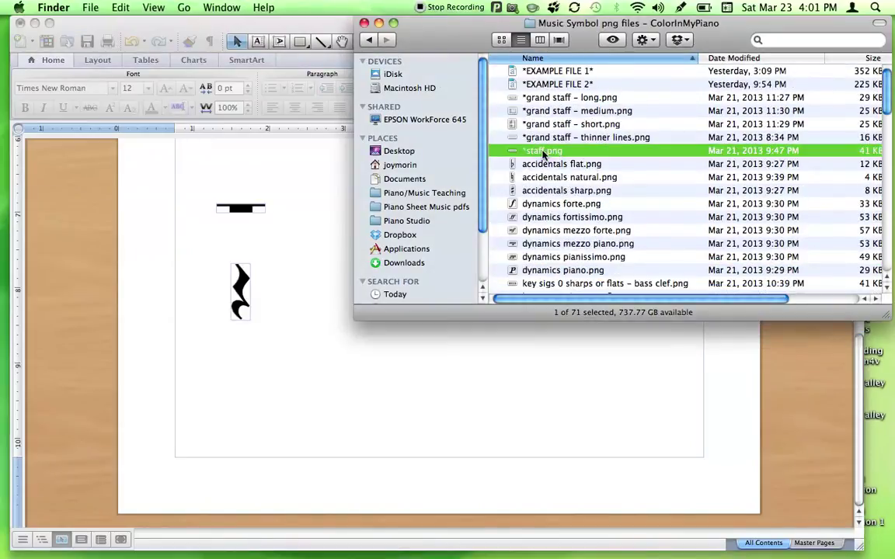
left_click_drag(533, 152, 419, 395)
left_click(445, 354)
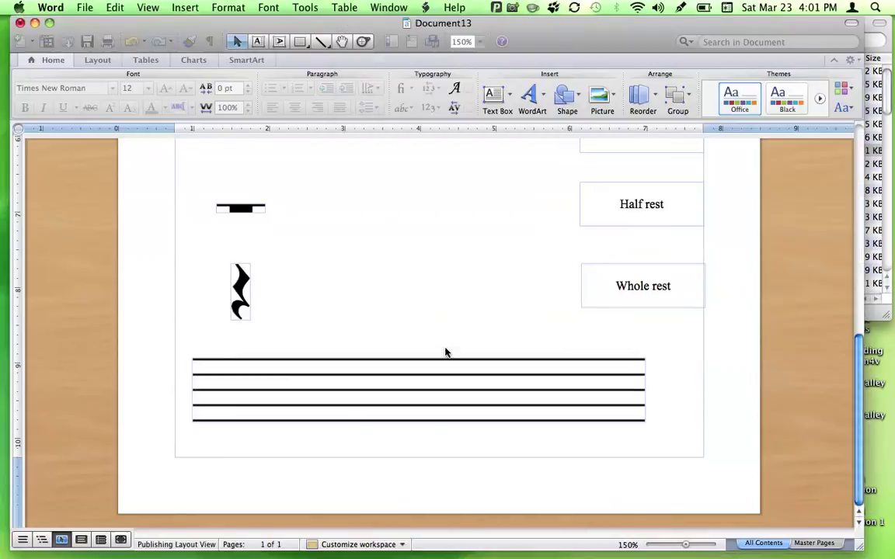
Step: Move the staff down to the left margin and stretch it horizontally to the right margin, about 7.01" wide
left_click(393, 387)
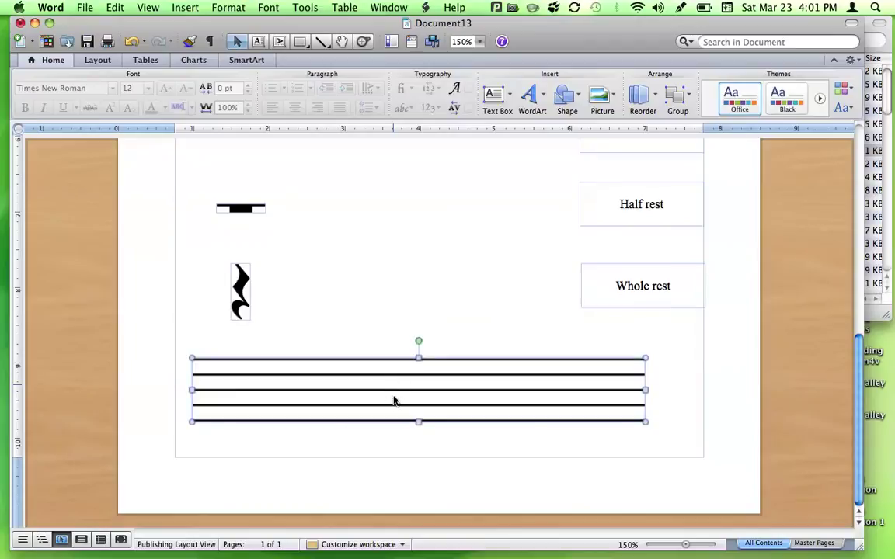
left_click_drag(387, 401, 512, 410)
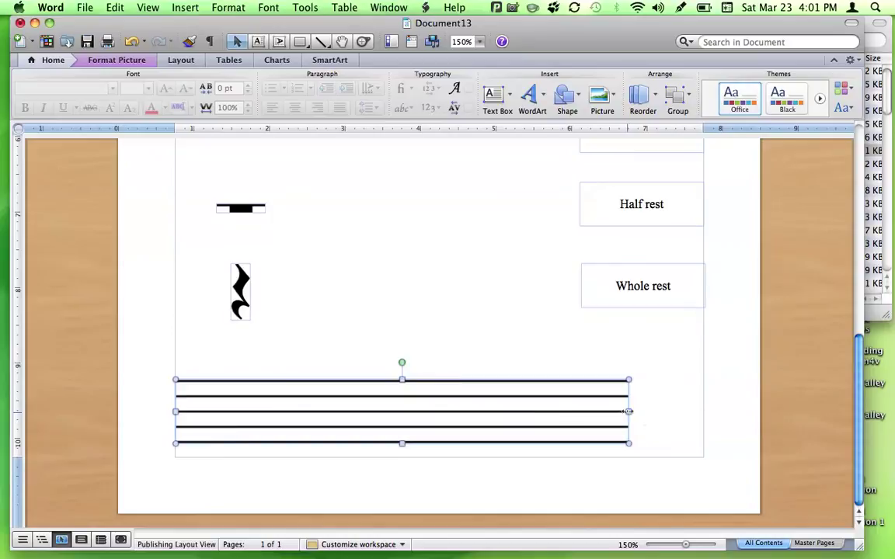
left_click_drag(665, 410, 705, 414)
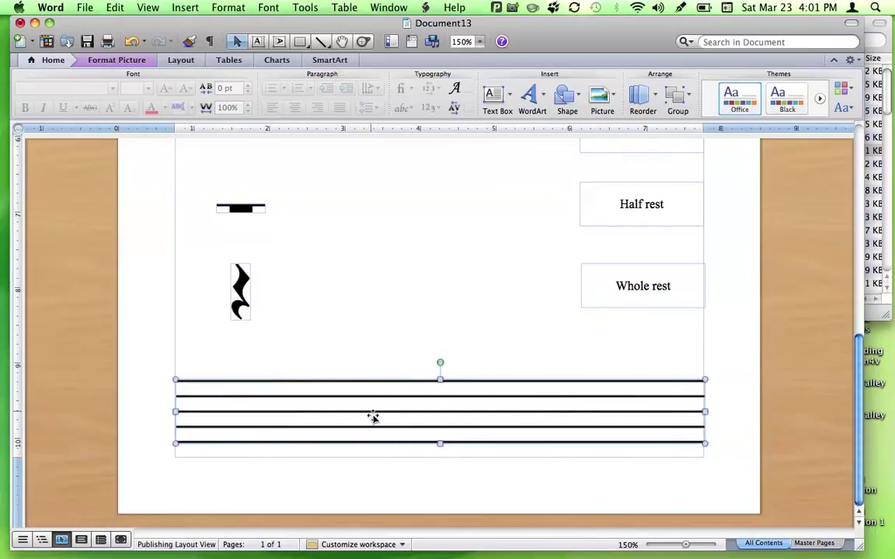
Step: Crop the staff image from its right end to a width of about 2.33"
left_click(125, 62)
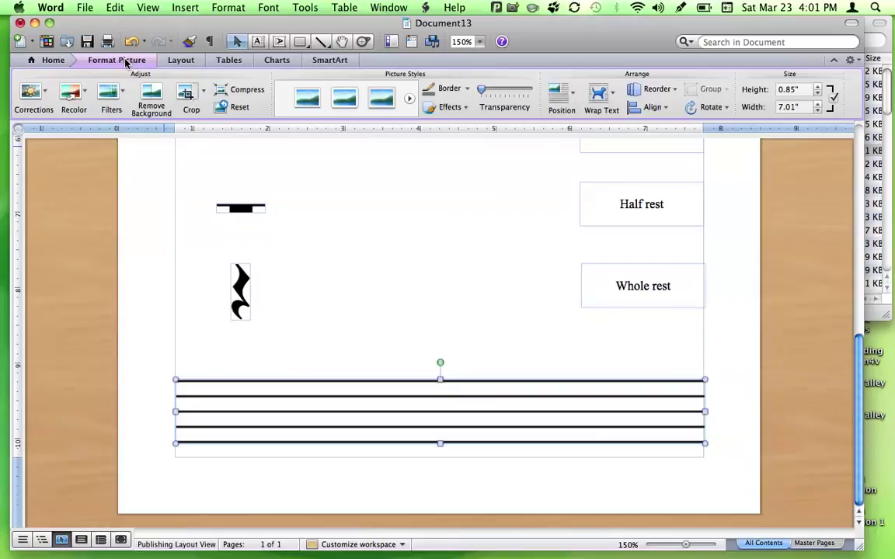
left_click(187, 95)
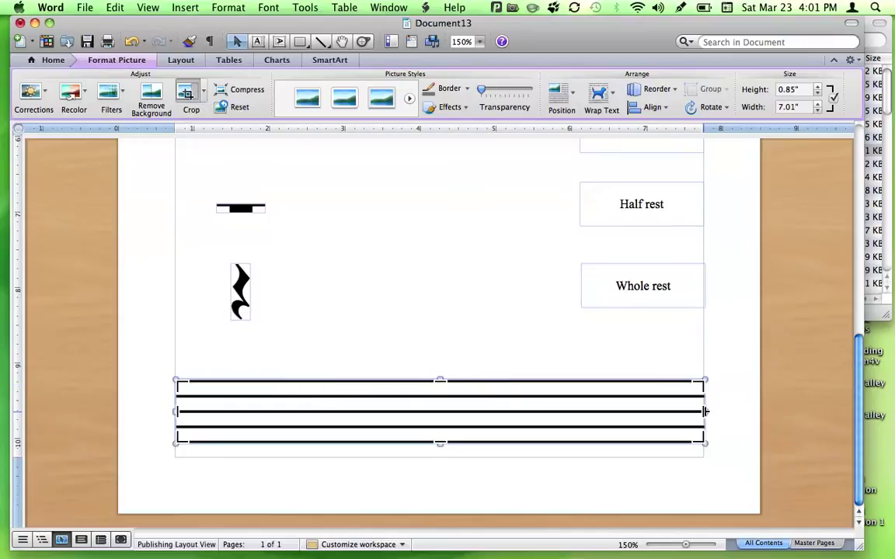
left_click_drag(704, 411, 352, 419)
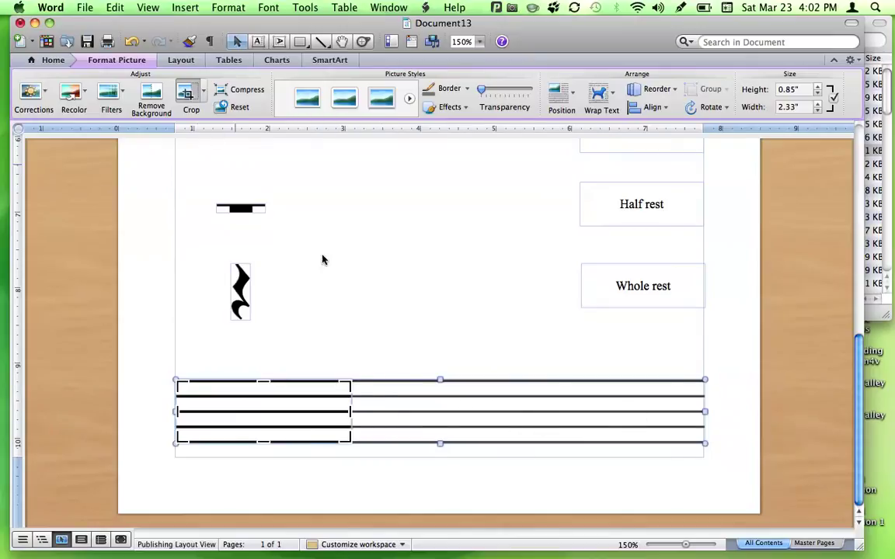
left_click(389, 360)
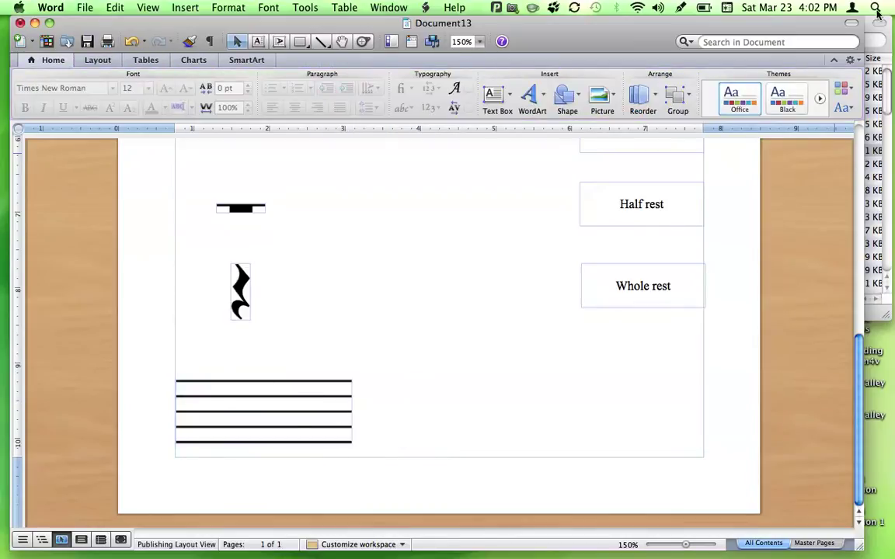
Step: Insert the image symbol bass clef.png from the Finder window to the right of the cropped staff
left_click(891, 39)
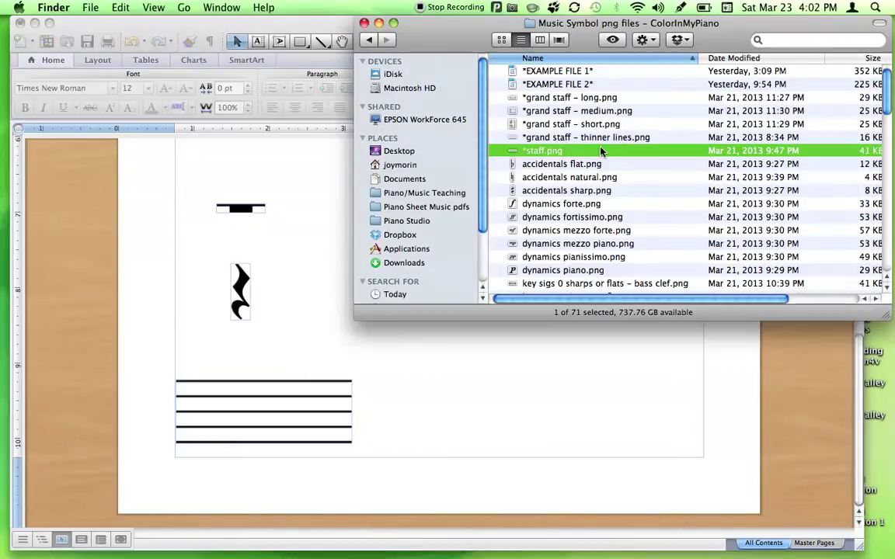
scroll(544, 140, "down", 5)
scroll(573, 158, "down", 15)
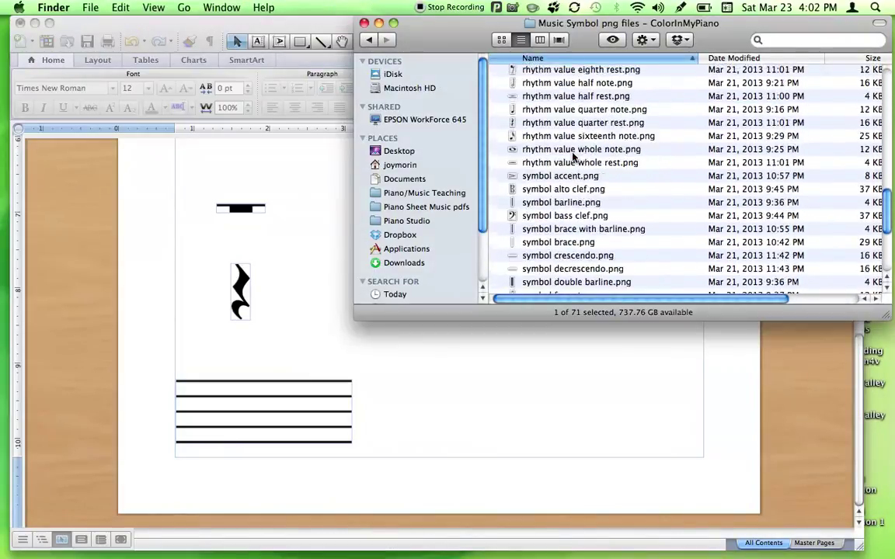
left_click(565, 149)
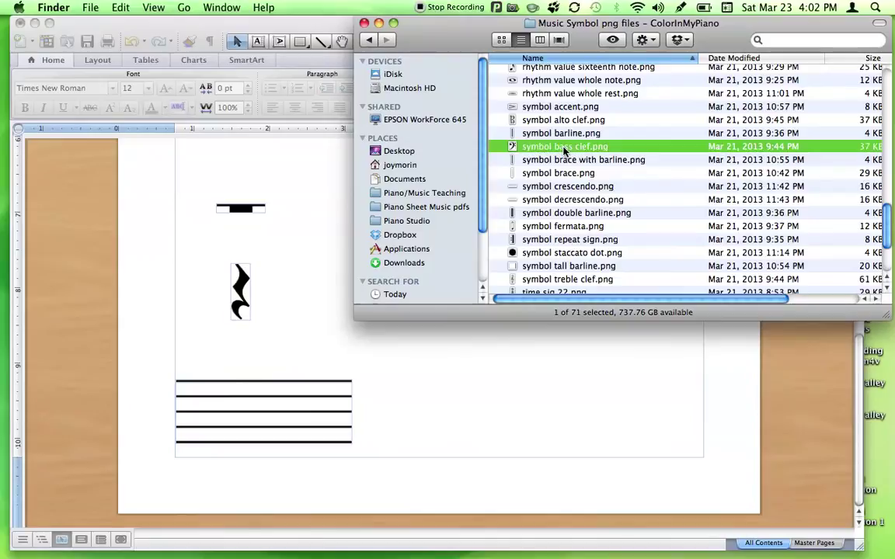
left_click_drag(565, 148, 479, 389)
scroll(592, 180, "down", 5)
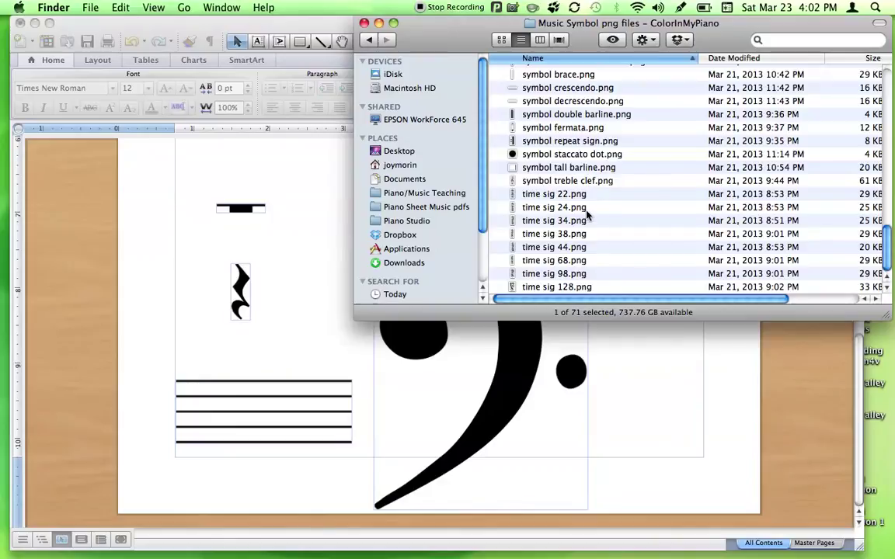
Step: Insert the image time sig 34.png from the Finder window to the right of the bass clef
left_click_drag(561, 221, 643, 362)
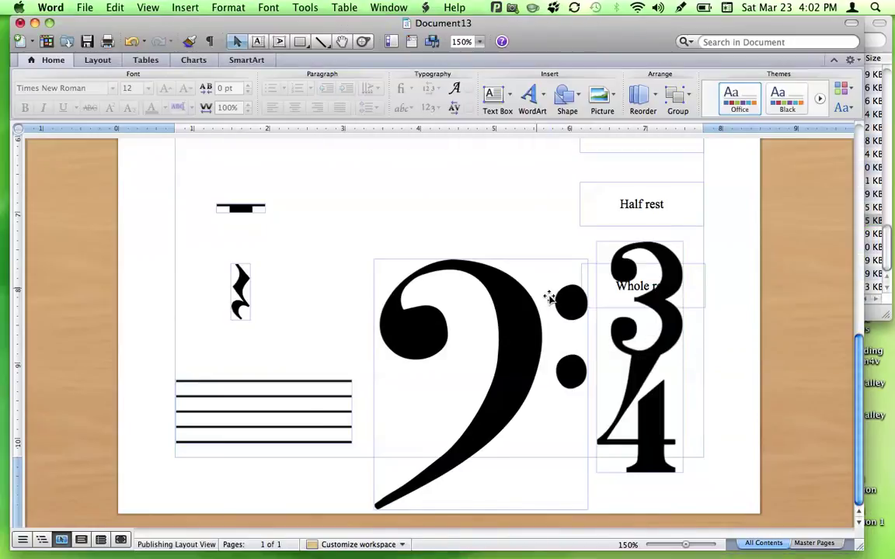
Step: Shrink the bass clef to fit within the staff's height and place it just inside the staff's left end
left_click(549, 297)
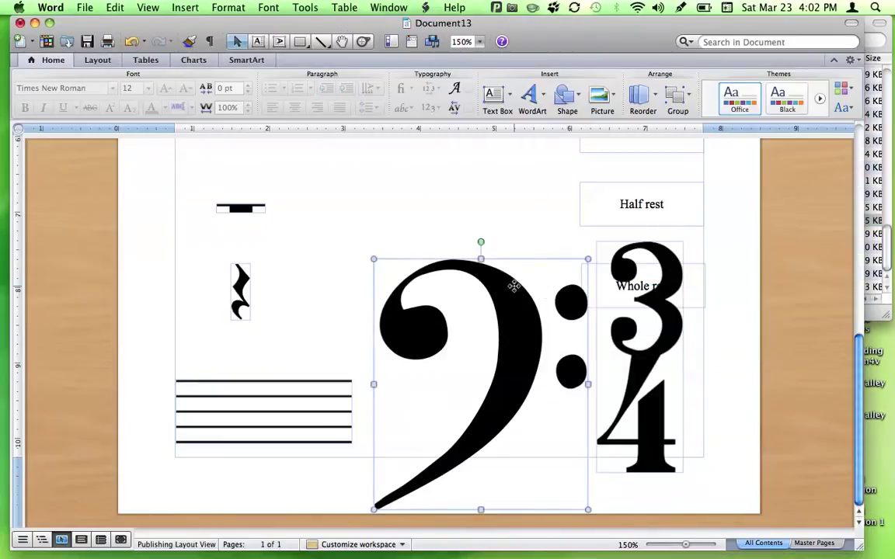
left_click_drag(589, 259, 213, 410)
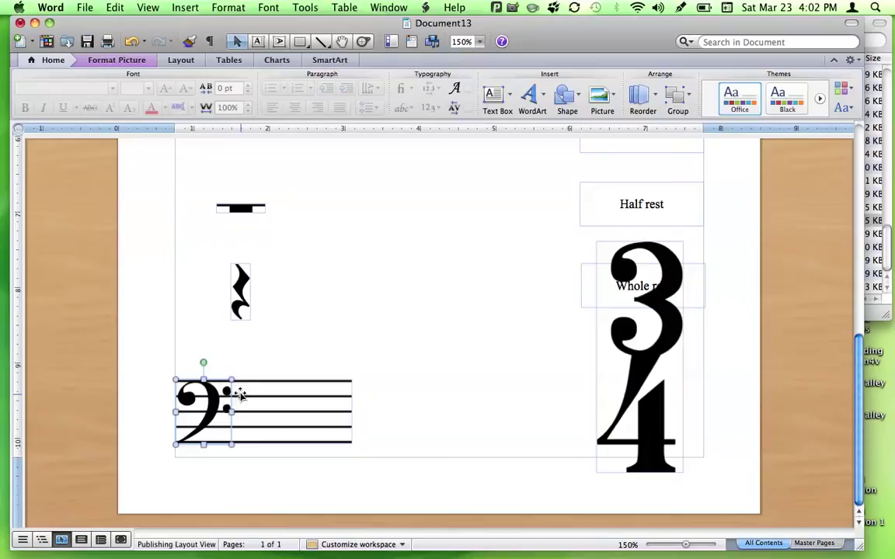
left_click_drag(231, 446, 221, 436)
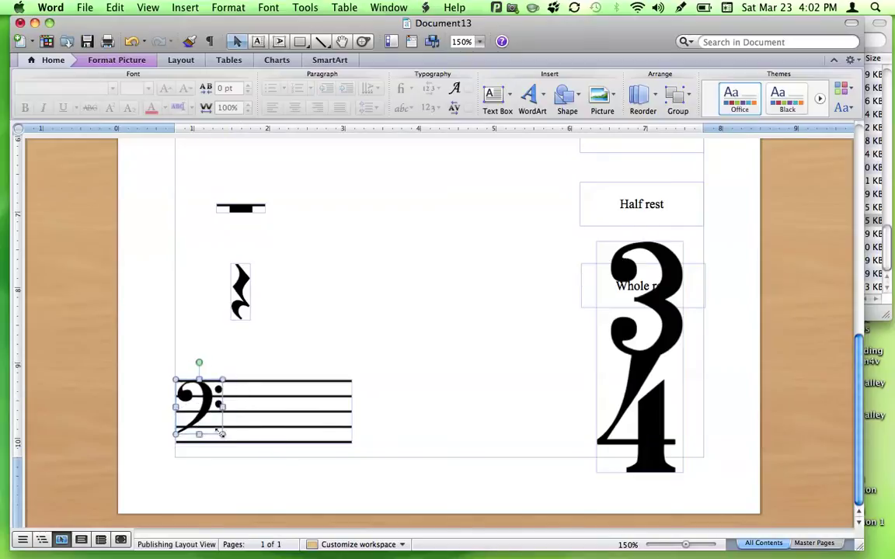
key("Right")
key("Right")
key("Right")
key("Right")
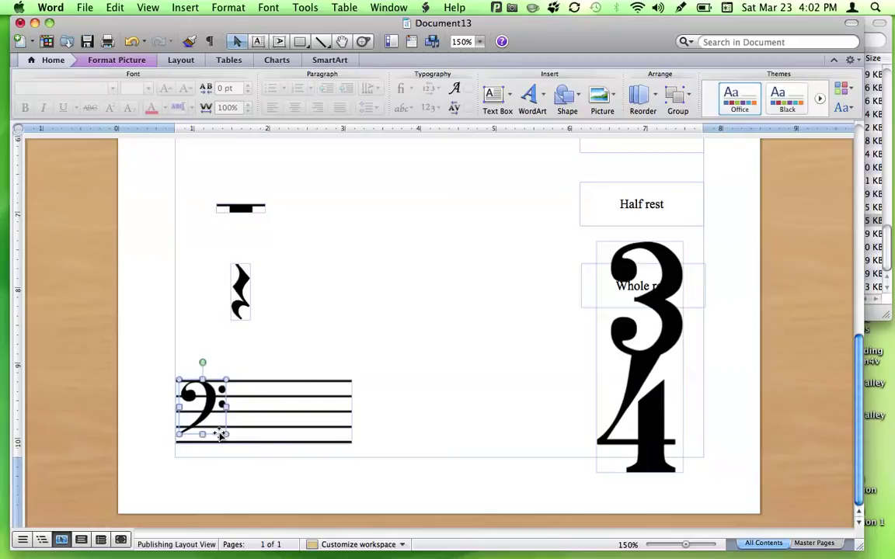
Step: Shrink the 3/4 time signature to fit within the staff's height and place it directly after the bass clef
left_click(626, 451)
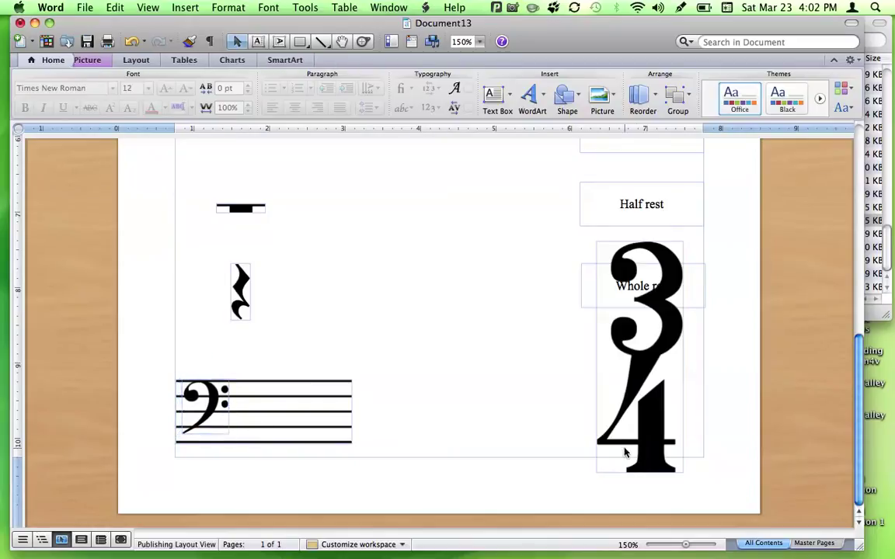
left_click_drag(676, 249, 252, 383)
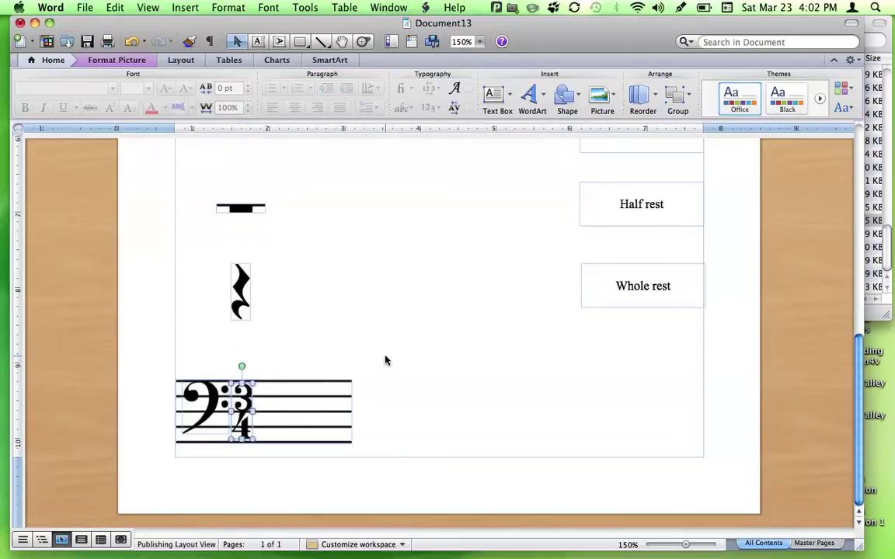
left_click(370, 329)
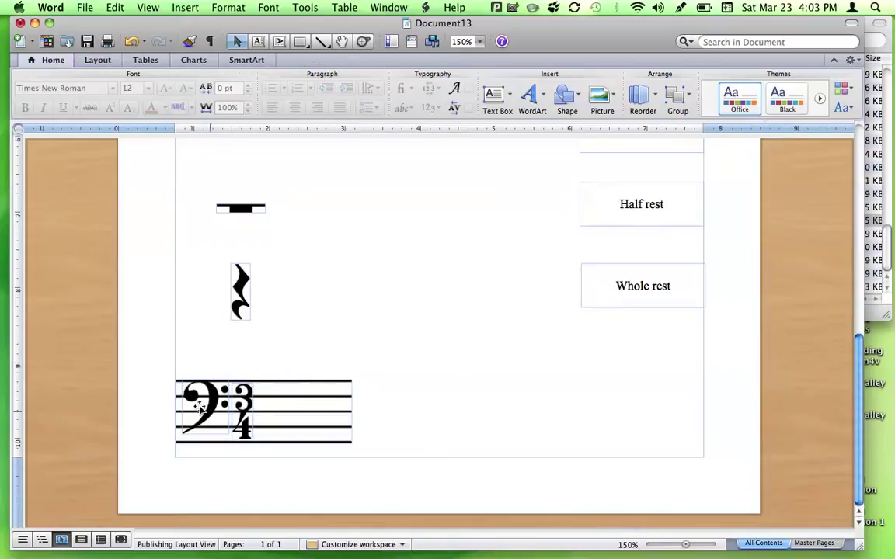
left_click(319, 392)
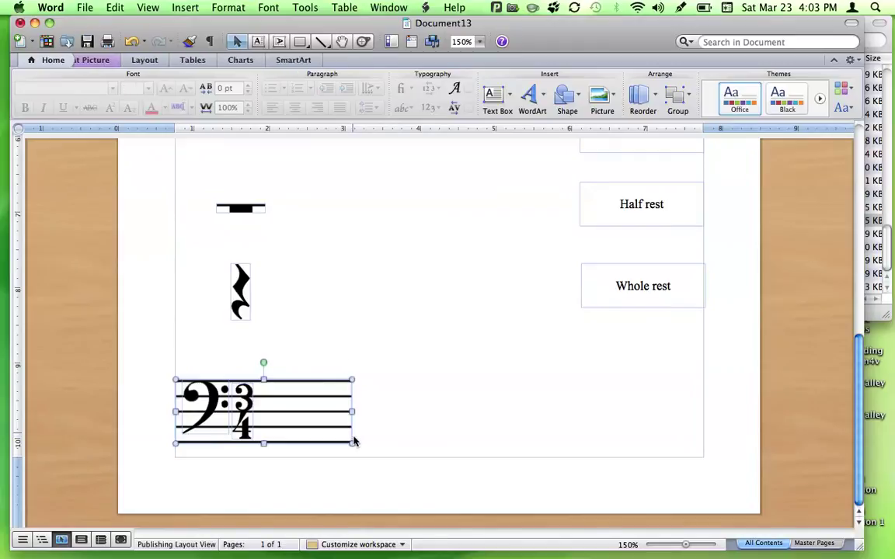
left_click(253, 384)
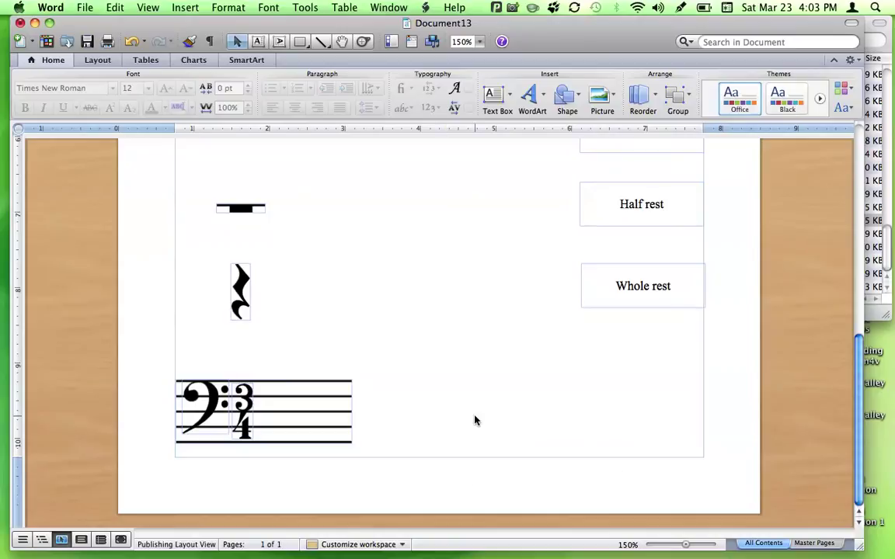
scroll(438, 445, "up", 15)
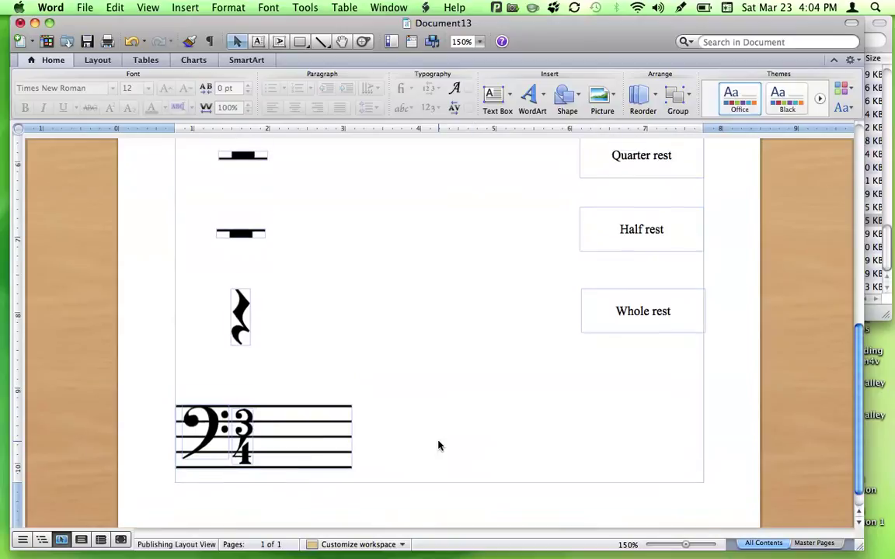
scroll(488, 452, "down", 15)
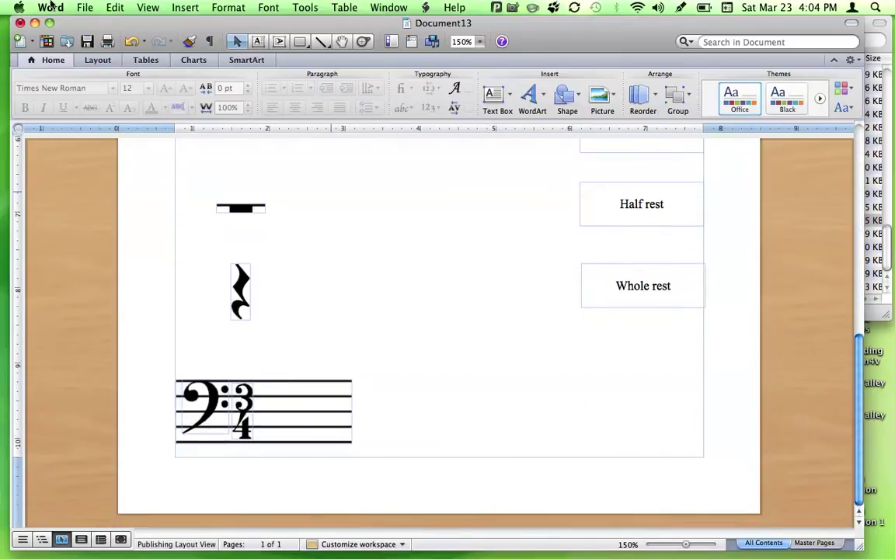
Step: Add a text box about 2.6" wide at the bottom centre of the page, just below the margin, with centred alignment
left_click(258, 41)
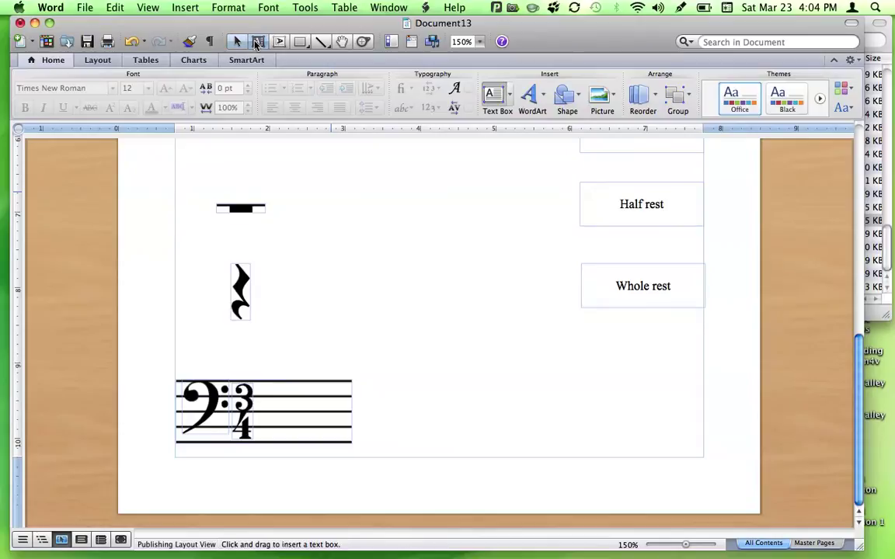
left_click_drag(340, 457, 535, 484)
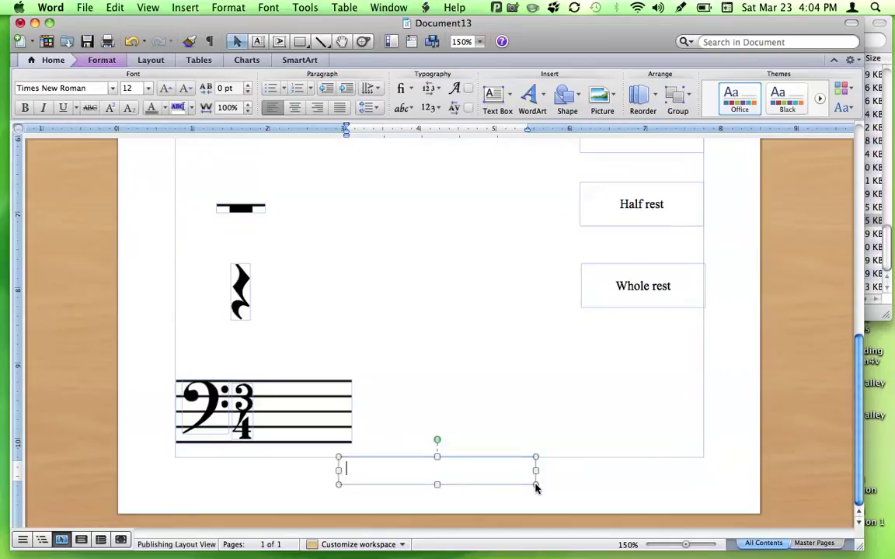
left_click(295, 109)
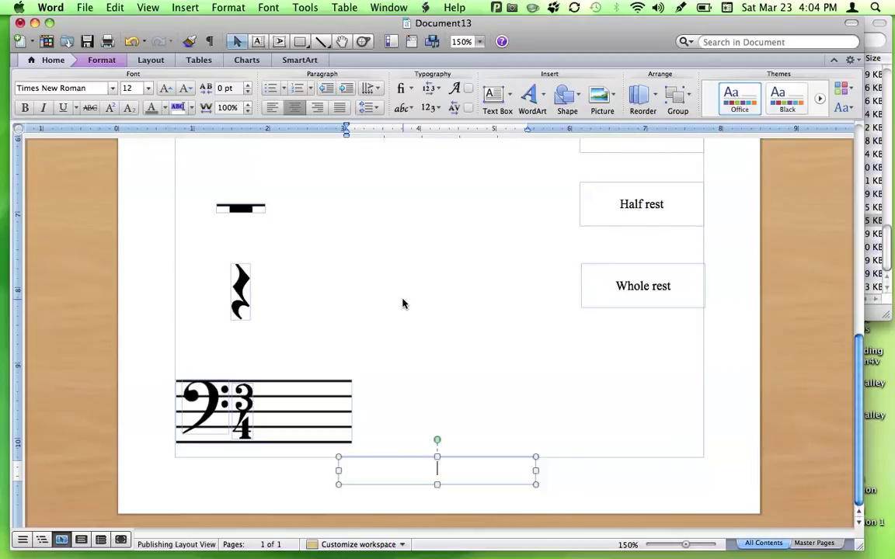
Step: Enter a copyright line with © 2013, the author's name and ColorInMyPiano.com, and widen the text box on both sides to fit it
type("(")
type("2013")
type(" Joy Morin")
type(" ColorInM")
type("yPian")
key("alt+BackSpace")
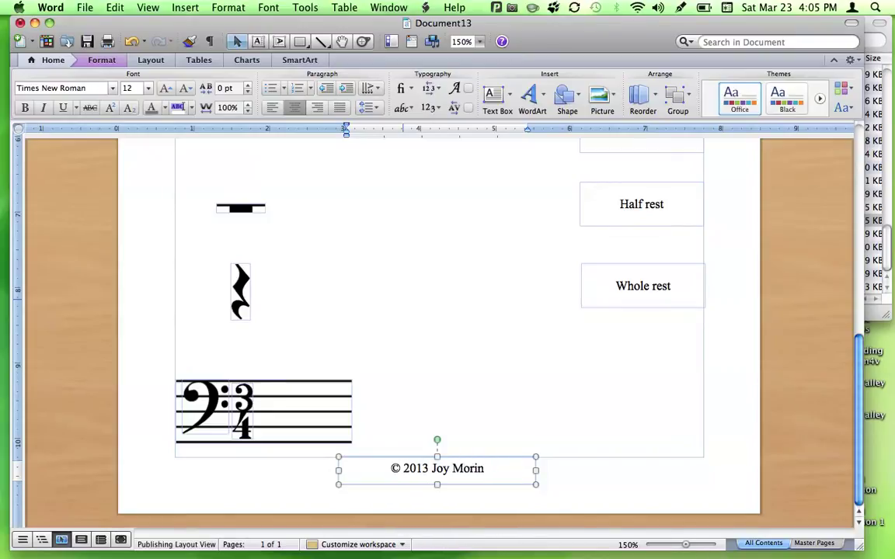
left_click_drag(536, 471, 556, 469)
left_click_drag(339, 470, 323, 472)
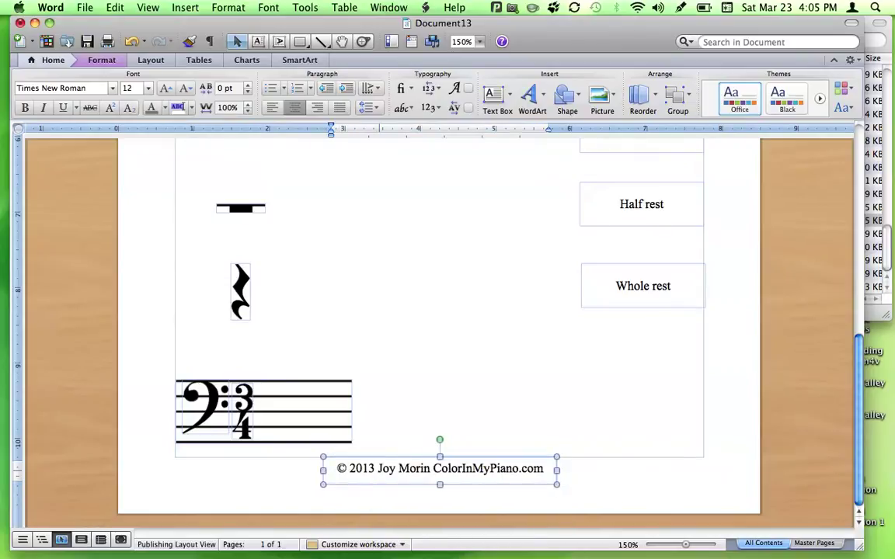
Step: Set the font size of the whole copyright line to 8
key("super+a")
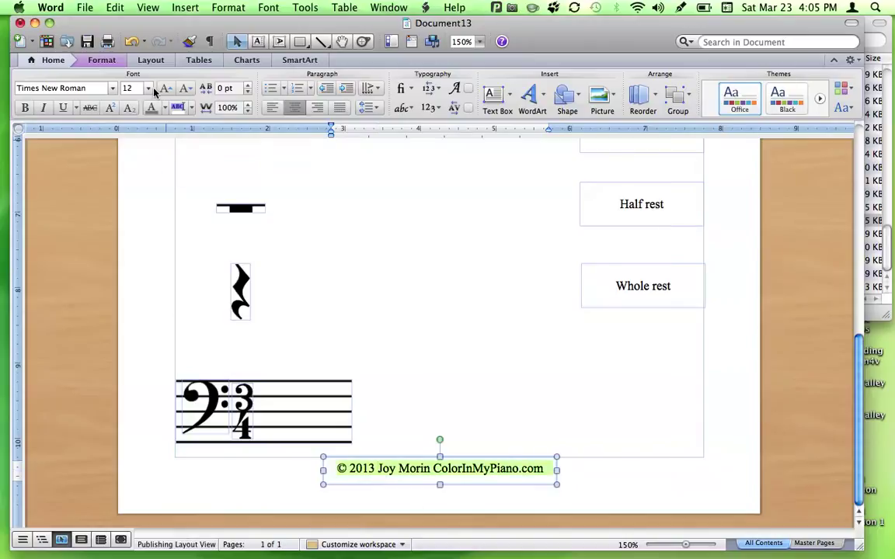
left_click(148, 88)
left_click(139, 105)
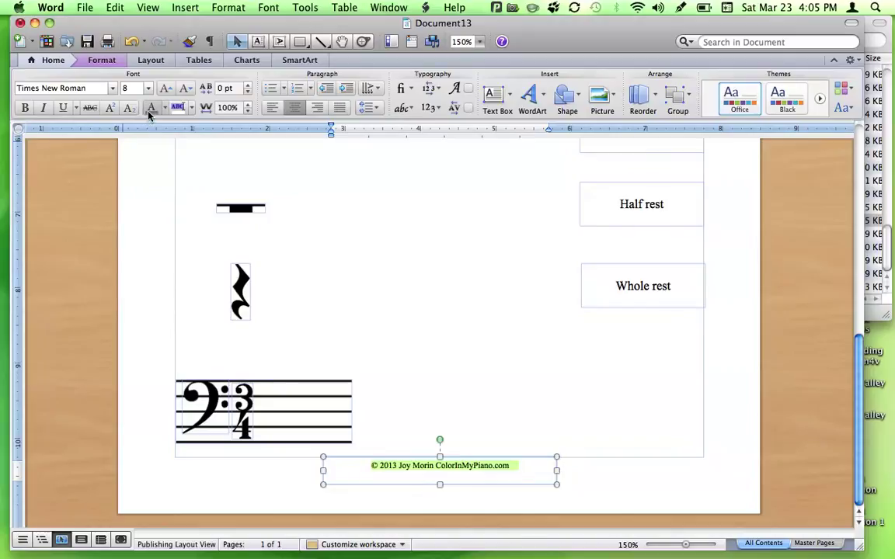
left_click(637, 410)
scroll(400, 412, "up", 5)
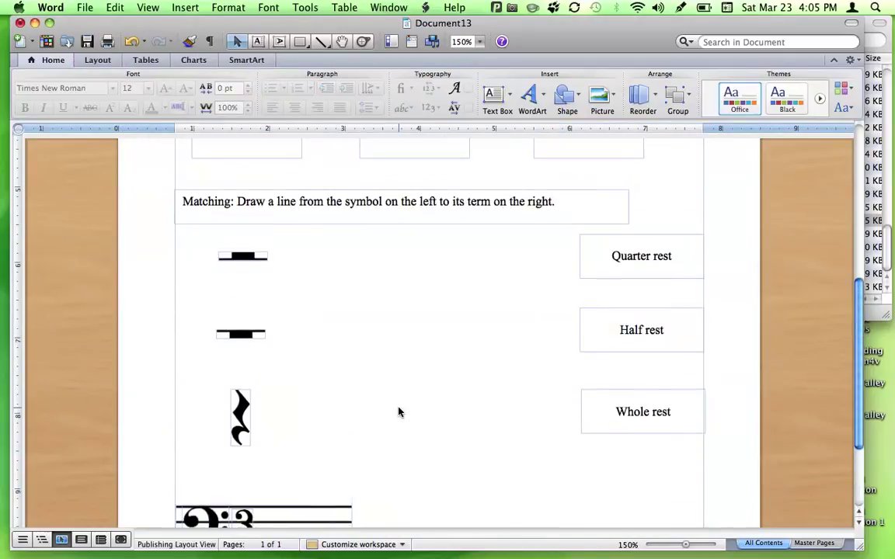
scroll(398, 411, "down", 2)
scroll(415, 356, "up", 10)
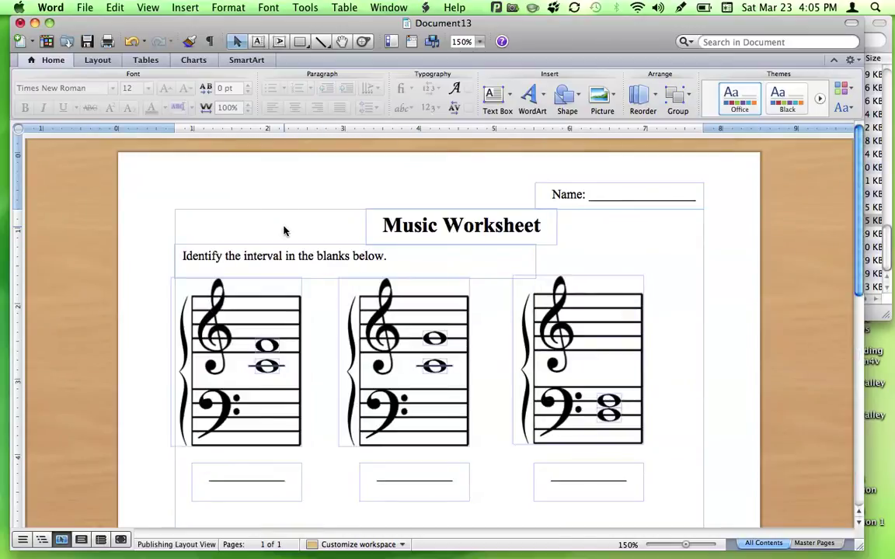
Step: Open the Save As dialog, choose PDF as the file format, and cancel without saving
left_click(84, 8)
left_click(118, 126)
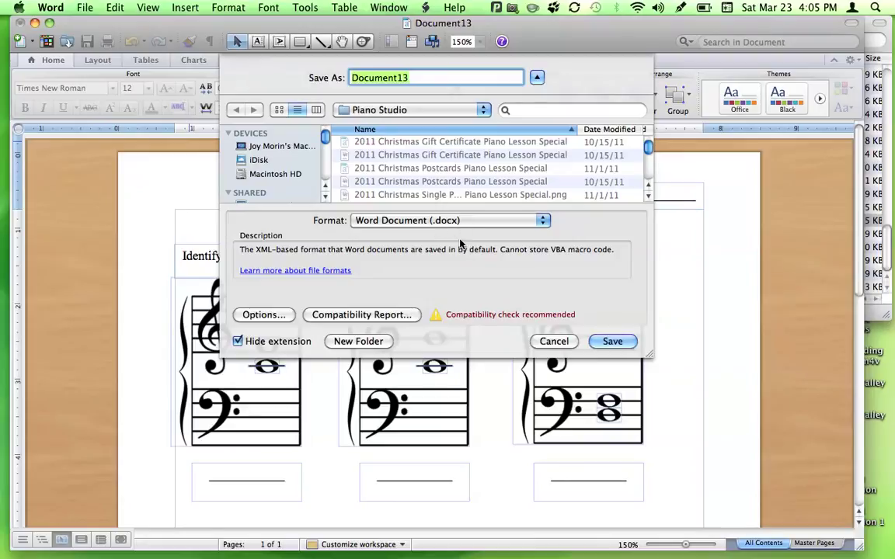
left_click(400, 220)
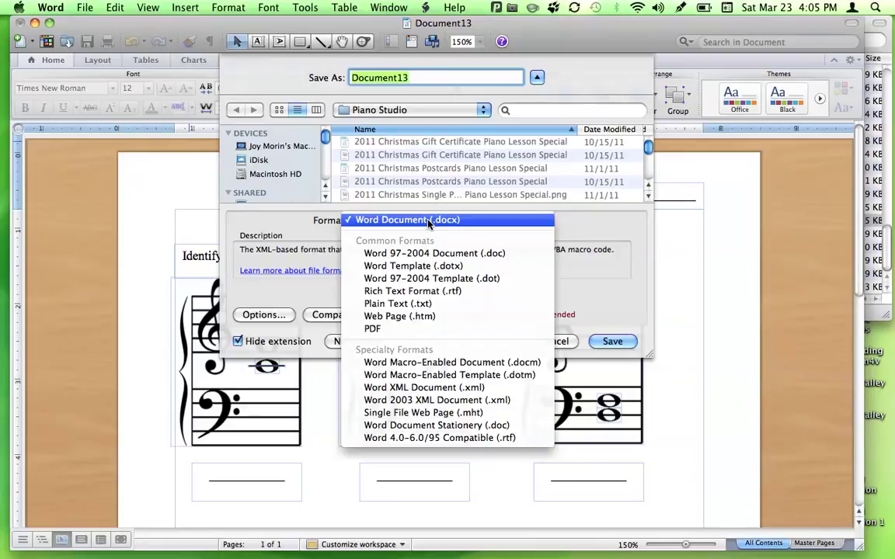
left_click(410, 330)
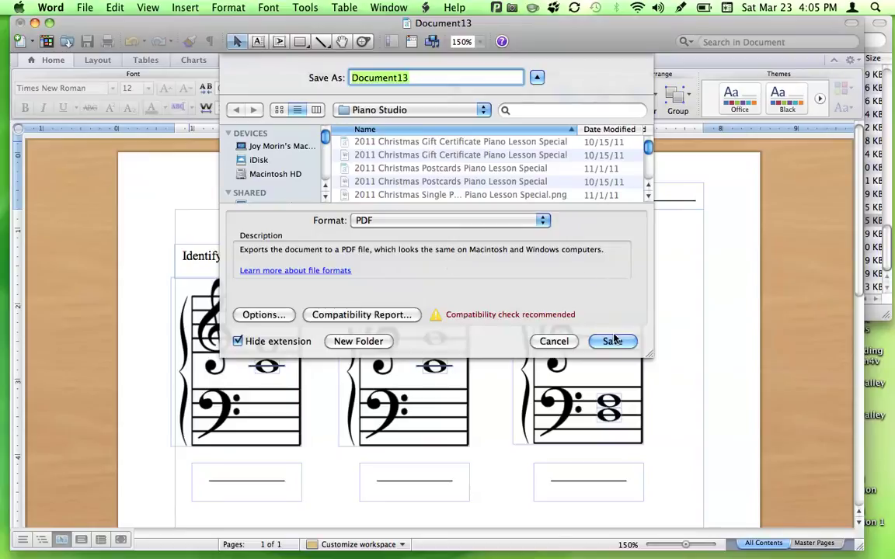
left_click(551, 341)
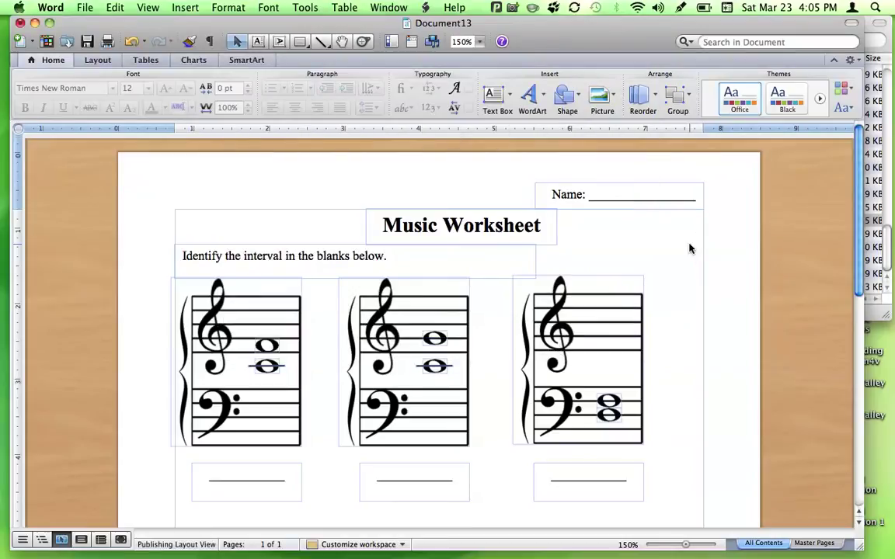